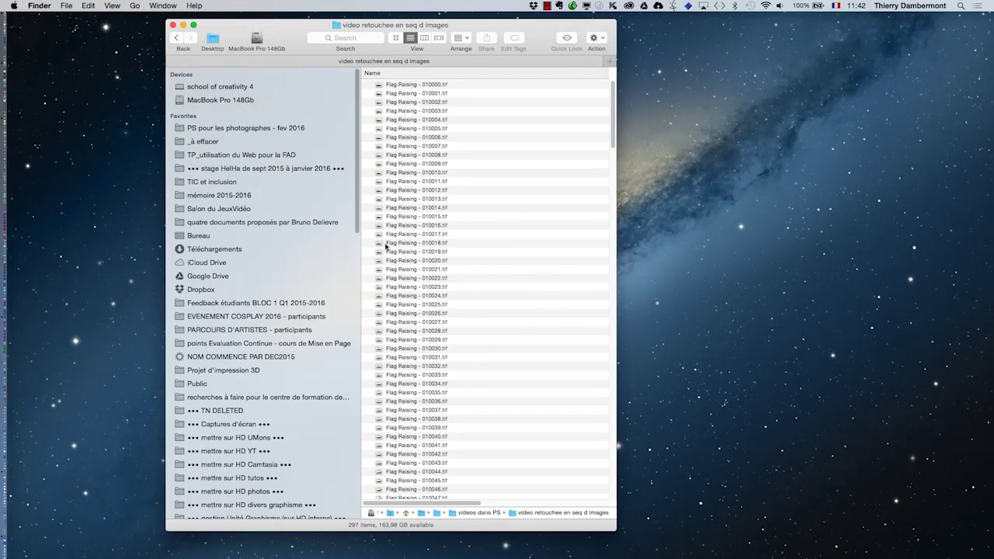
- Bring Photoshop CC to the front over the Finder folder of Flag Raising frames
key(super+Tab)
key(super+Tab)
- Open Flag Raising - 010000.tif as an image sequence, with the files sorted by name
click(101, 5)
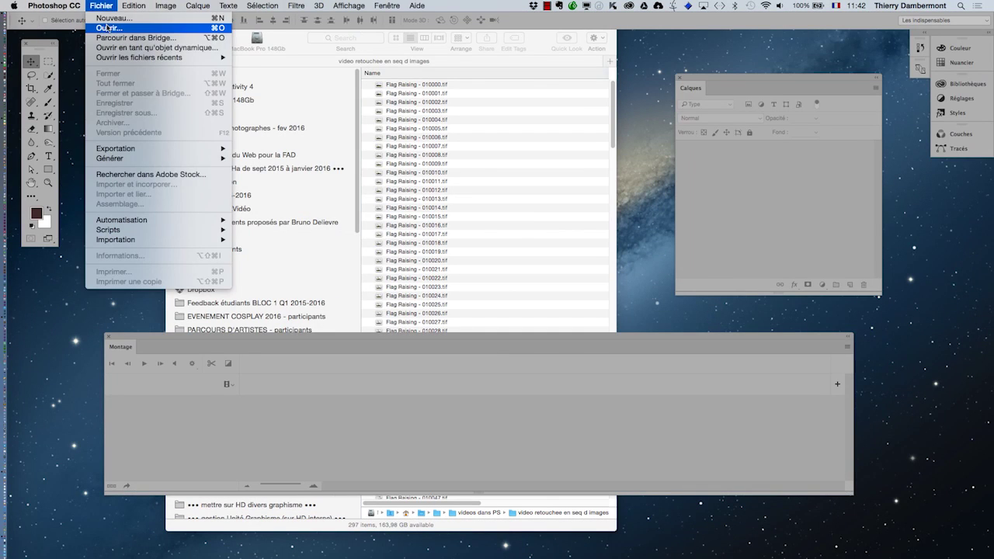
click(107, 29)
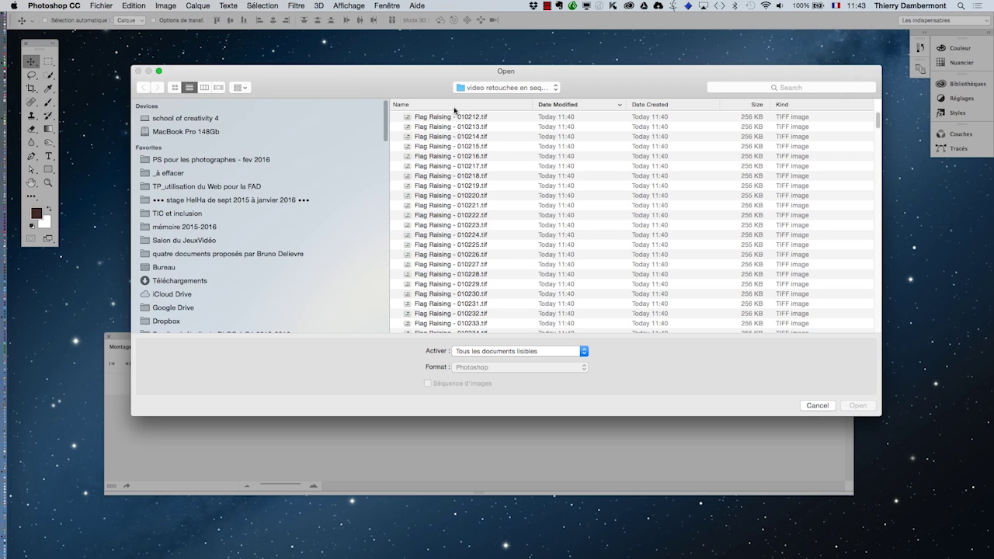
click(412, 105)
click(448, 118)
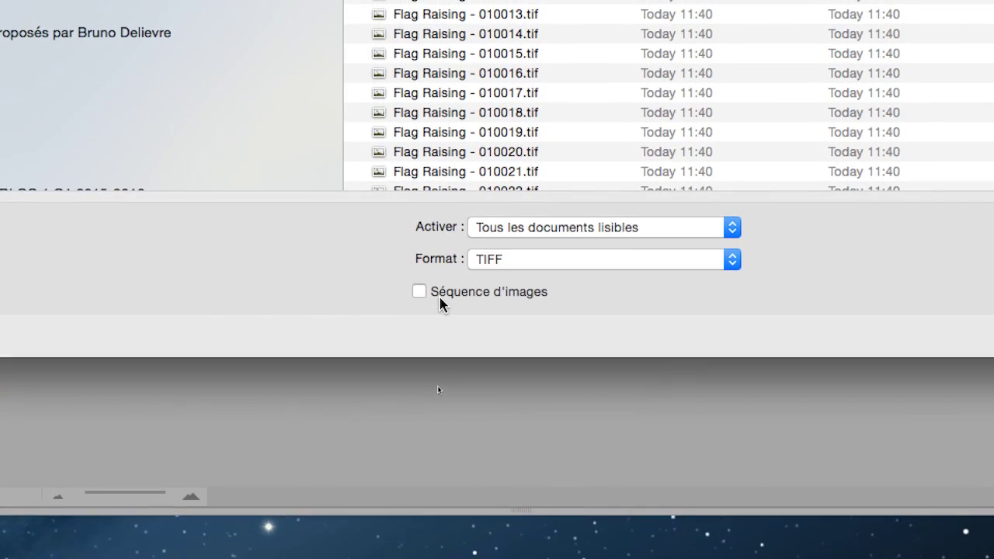
click(440, 296)
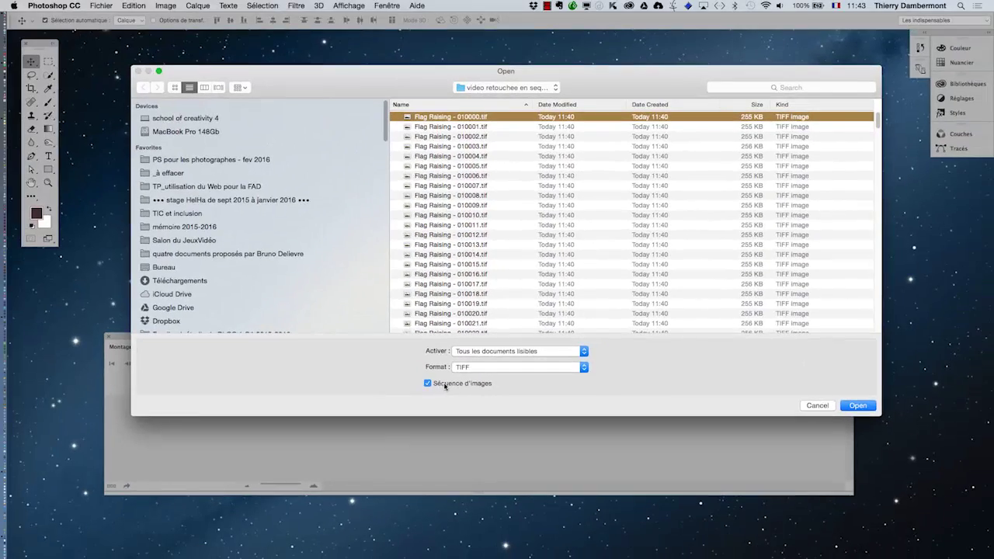
click(861, 407)
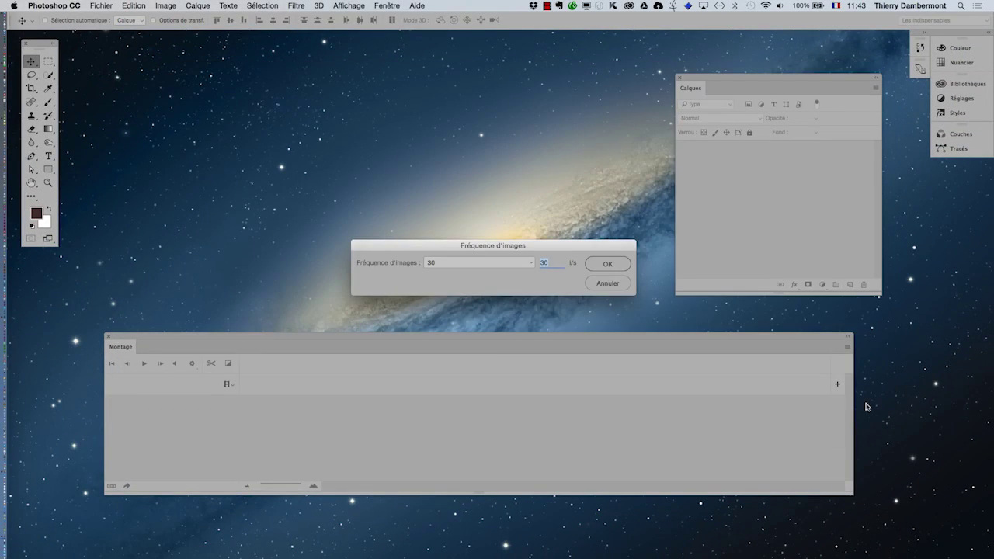
- Load the sequence at 30 fps, enlarge its window, play it back, then close it
click(607, 265)
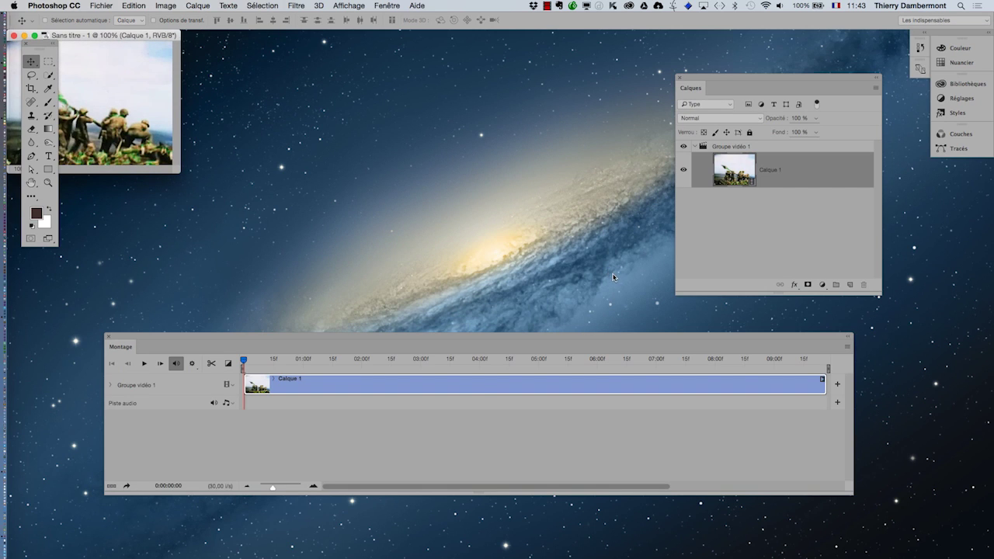
drag(177, 32, 305, 63)
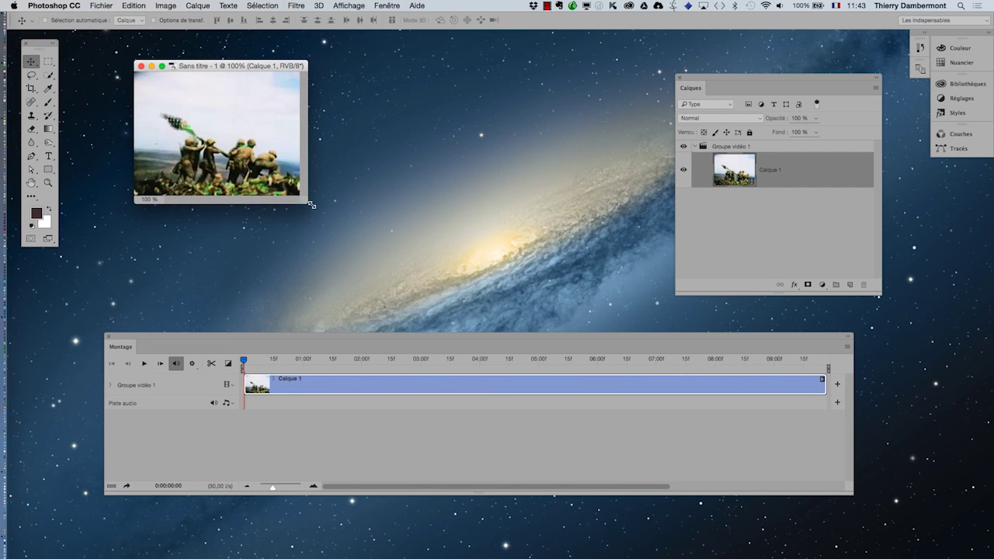
drag(311, 205, 505, 280)
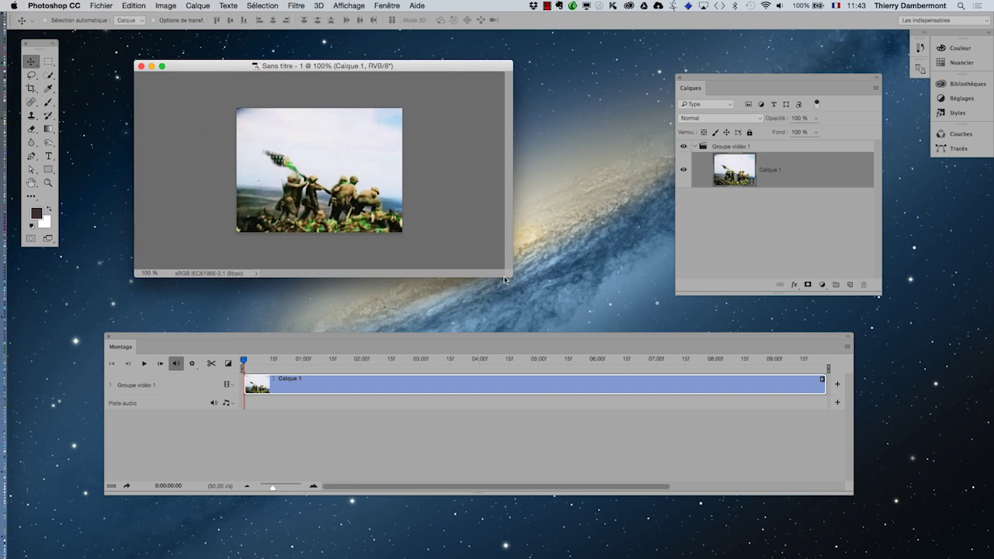
click(143, 365)
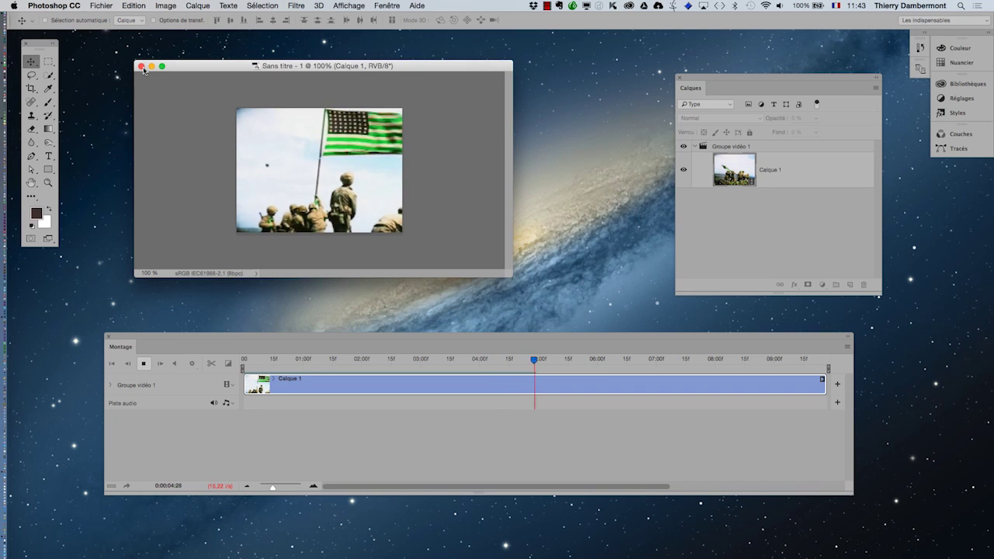
key(super+q)
- Discard the sequence document and open Flag Raising - 010030.tif as a single still image
click(460, 192)
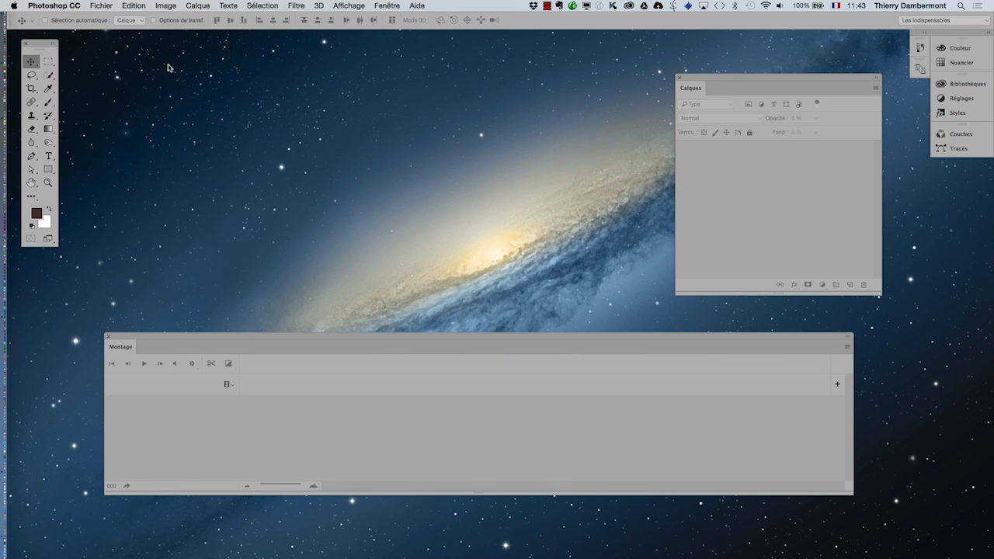
click(101, 6)
click(498, 223)
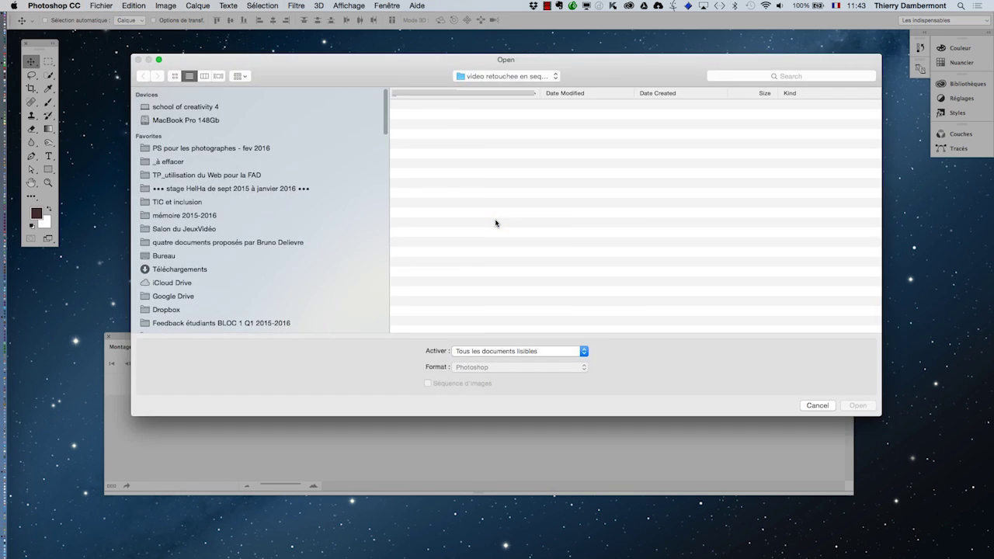
scroll(515, 238, down, 1)
scroll(487, 240, down, 1)
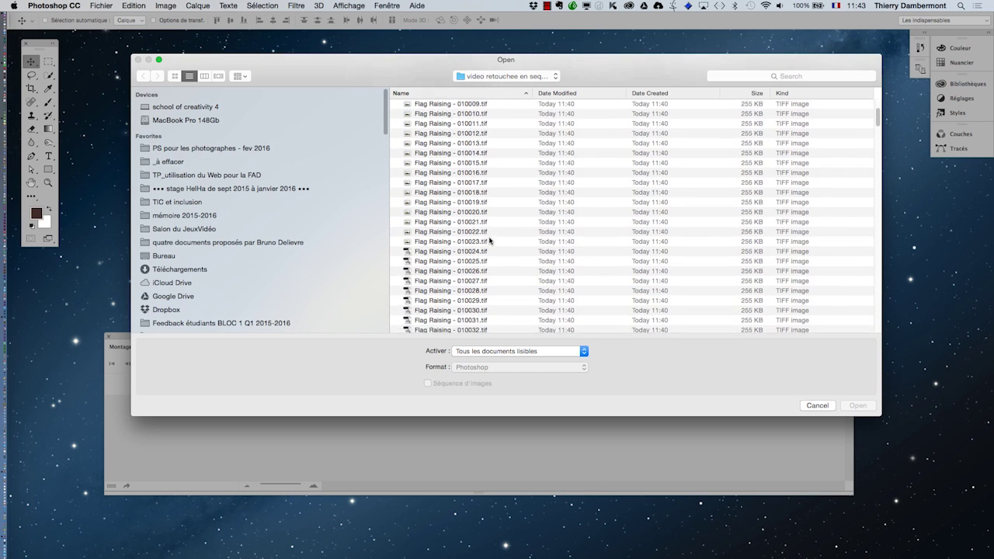
scroll(491, 237, up, 2)
scroll(487, 244, down, 1)
scroll(485, 249, down, 3)
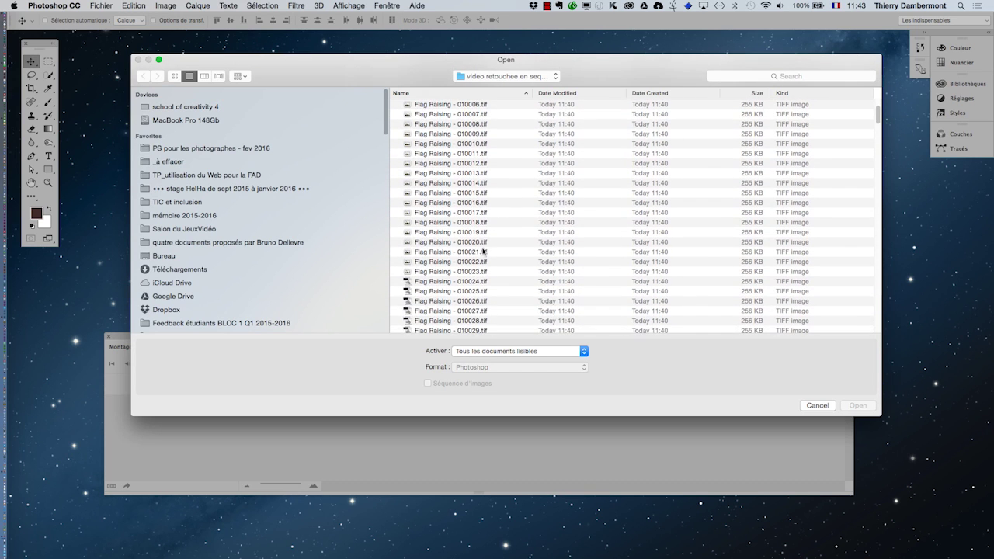
scroll(486, 317, down, 1)
click(486, 325)
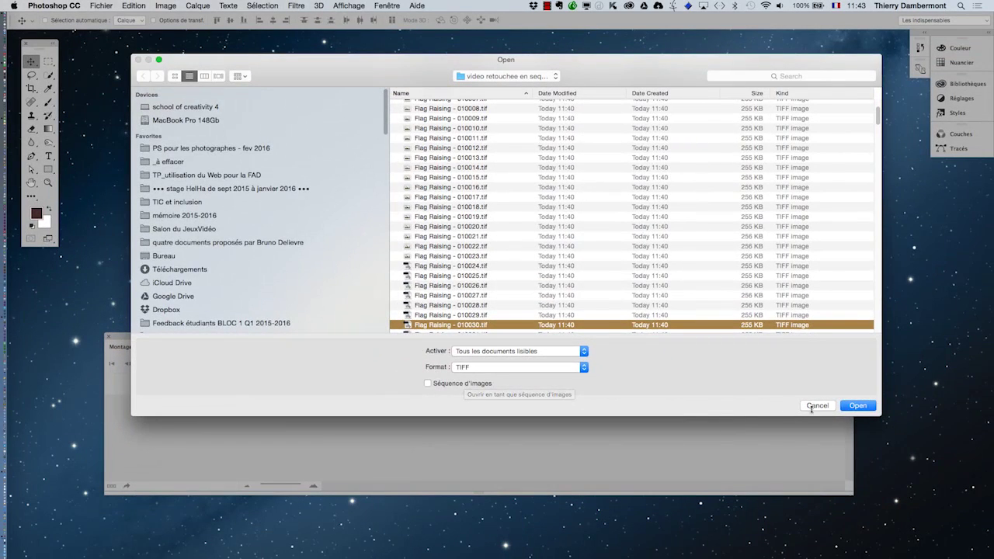
click(859, 408)
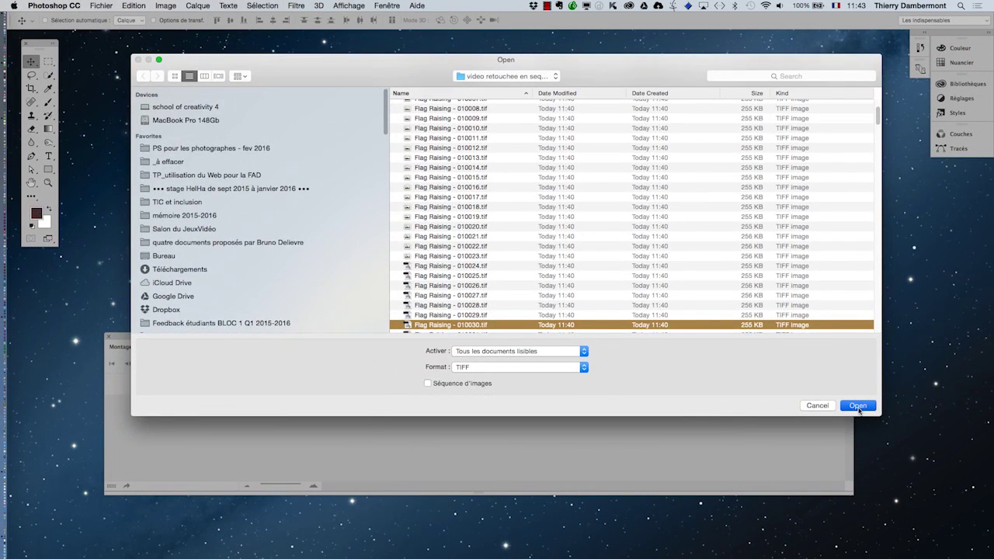
click(595, 335)
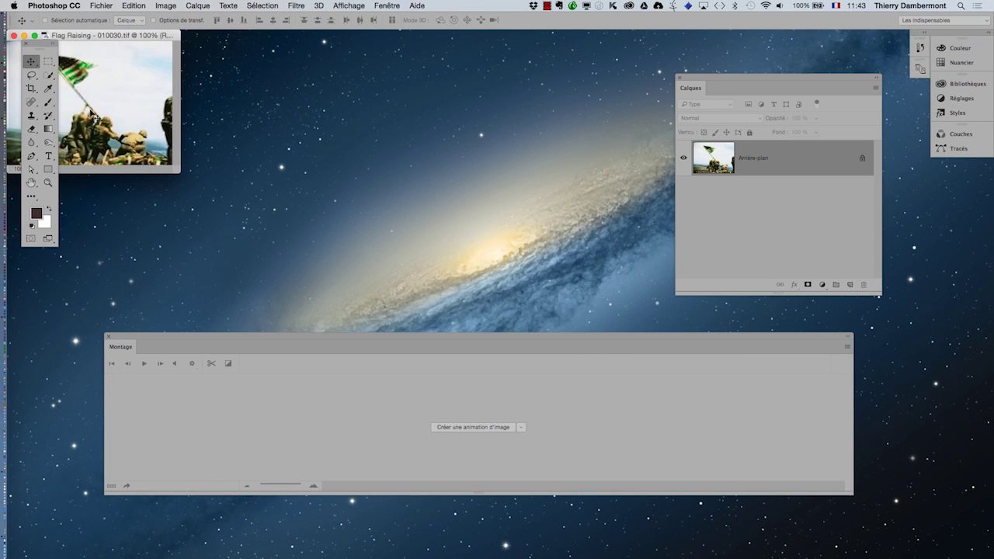
- Apply a -180 Teinte shift to frame 010030 via Teinte/Saturation, then zoom to 200%
drag(357, 102, 439, 125)
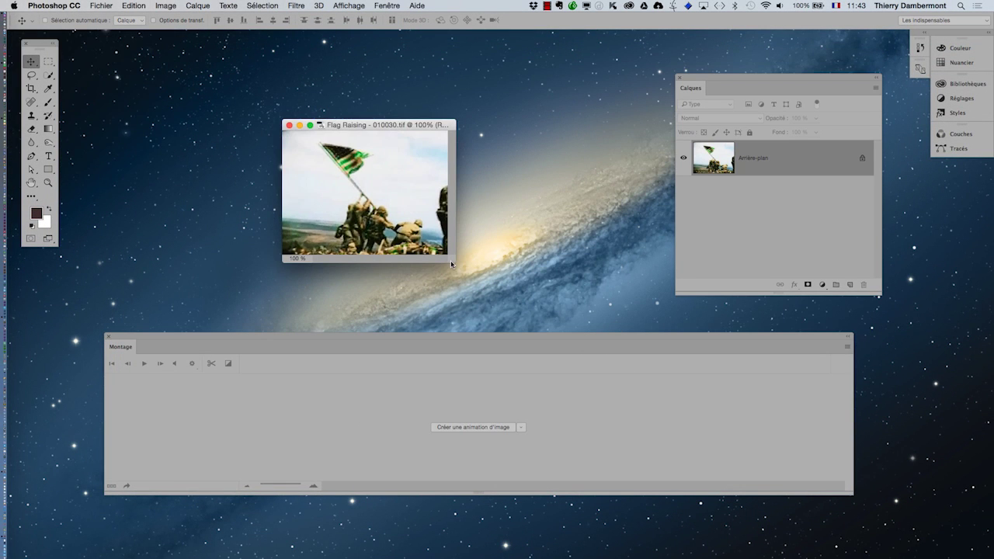
drag(453, 260, 579, 333)
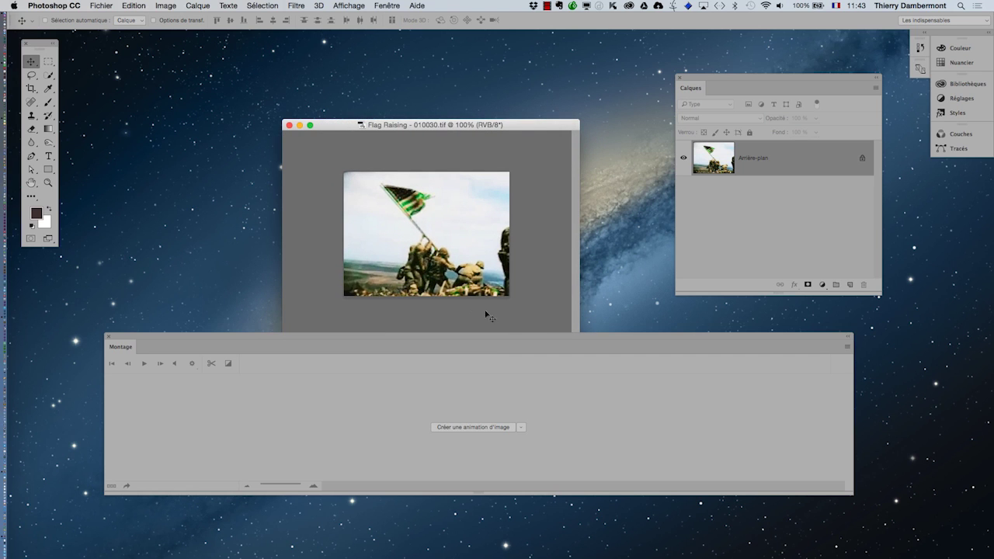
scroll(443, 250, up, 1)
scroll(442, 250, up, 2)
click(198, 5)
mouse_move(223, 34)
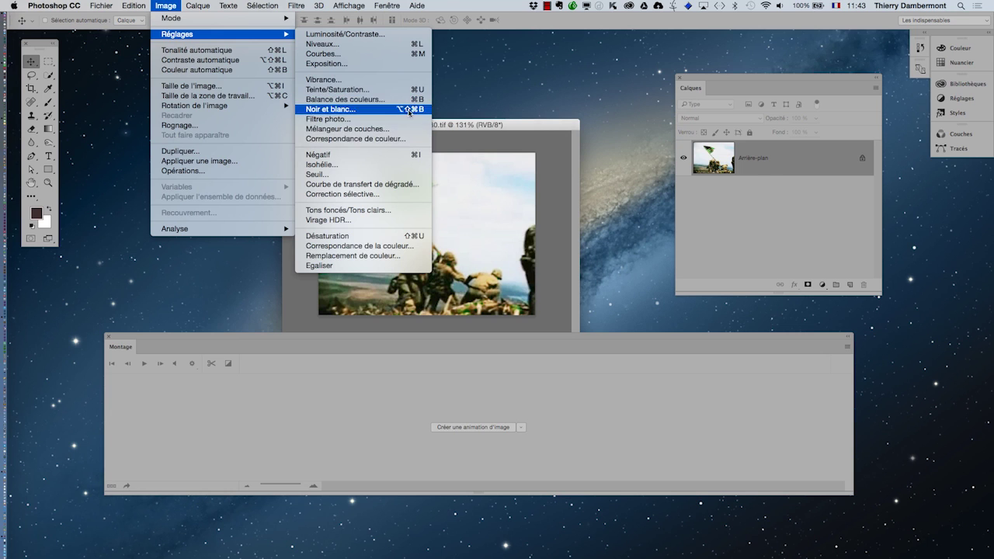
click(404, 89)
mouse_move(555, 138)
mouse_down()
mouse_move(559, 221)
mouse_move(590, 363)
mouse_up()
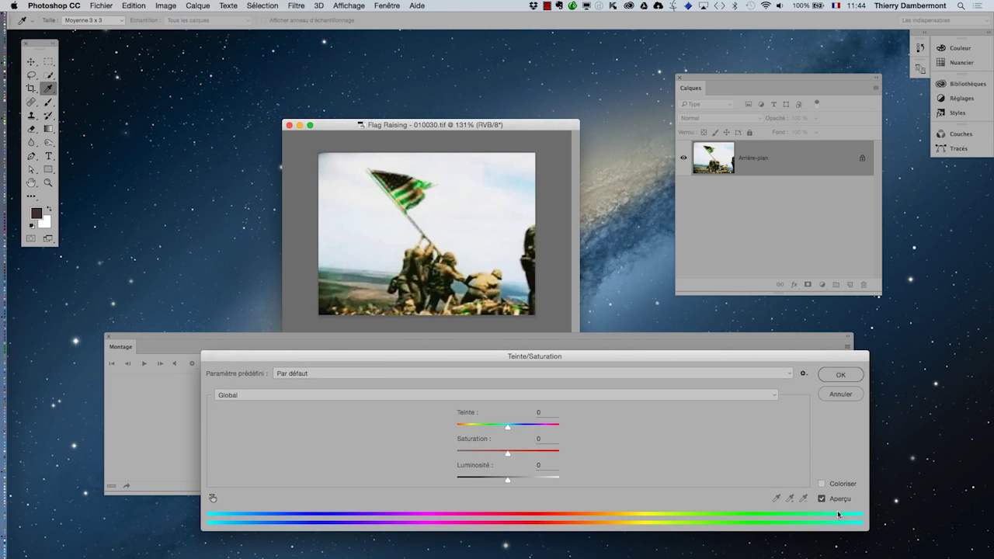
drag(508, 427, 458, 426)
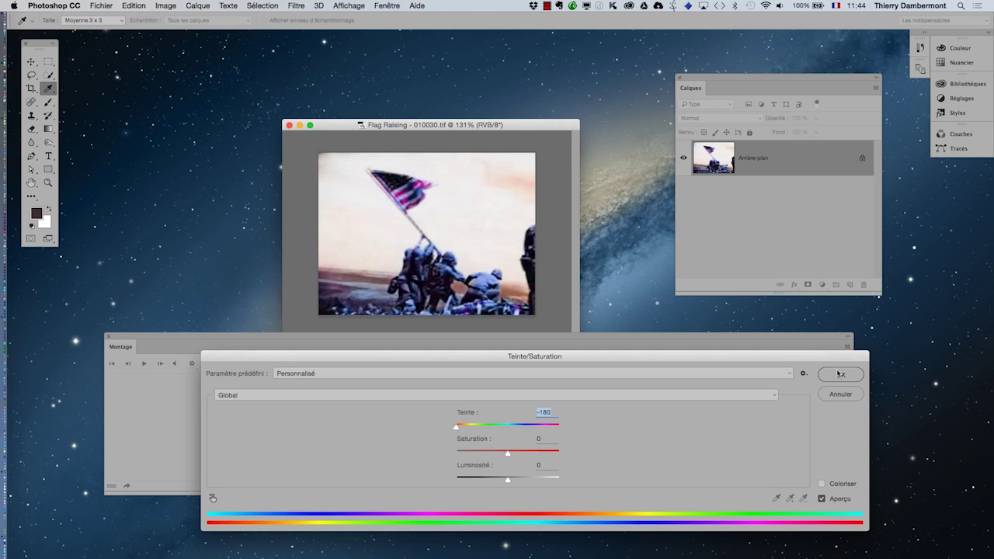
click(840, 373)
key(super+plus)
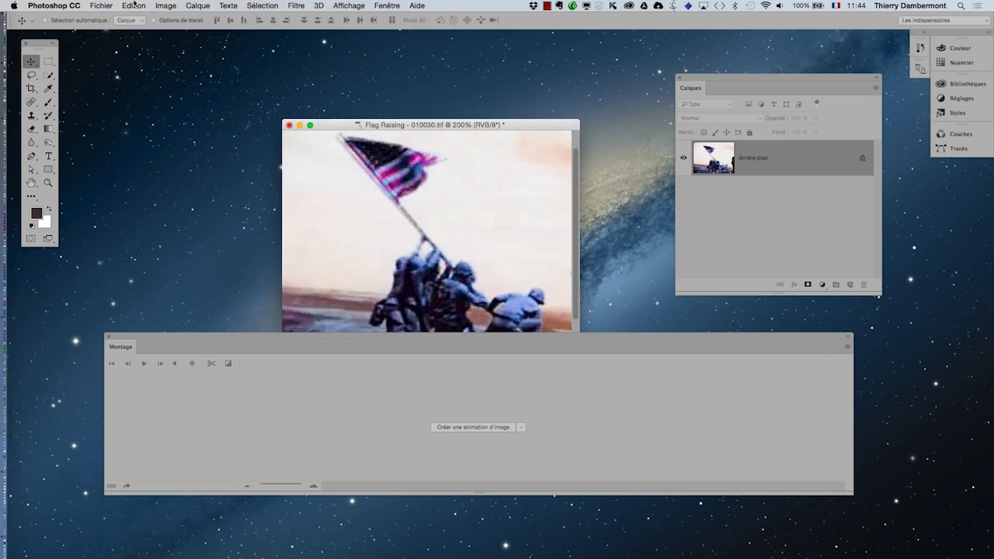
click(101, 5)
- Close the recoloured frame and re-import the frames from 010000 as a 30 fps image sequence
click(286, 141)
click(289, 125)
click(95, 5)
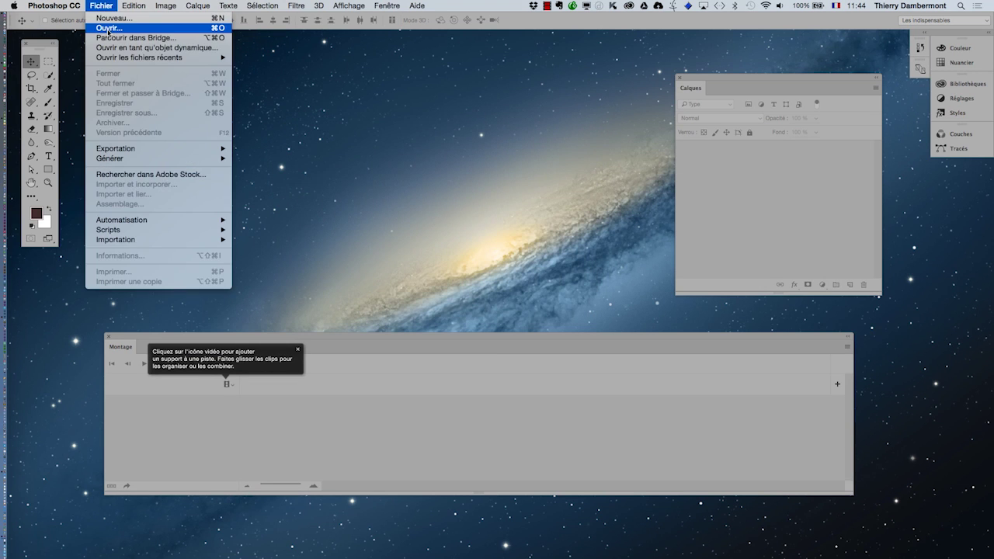
click(217, 30)
click(453, 96)
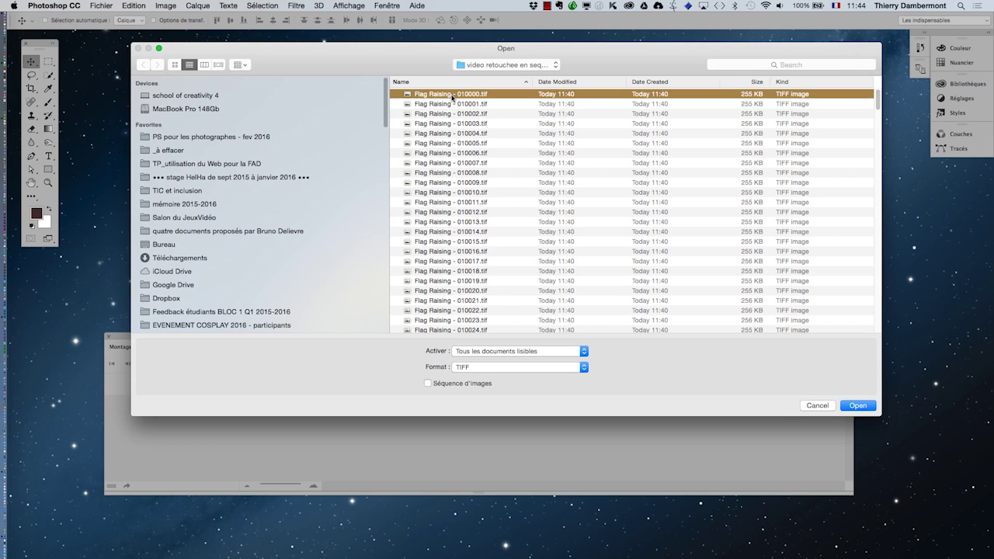
click(457, 384)
click(861, 407)
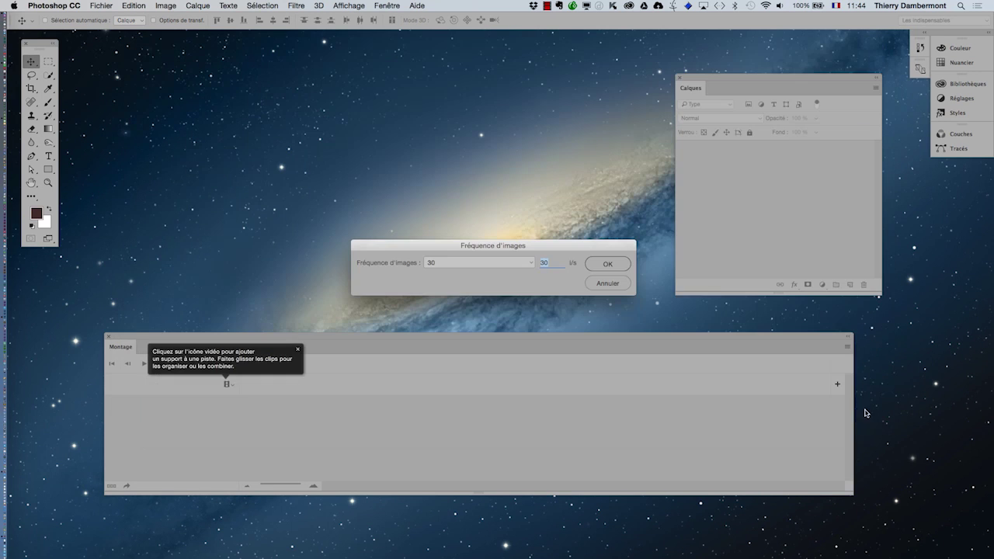
click(607, 264)
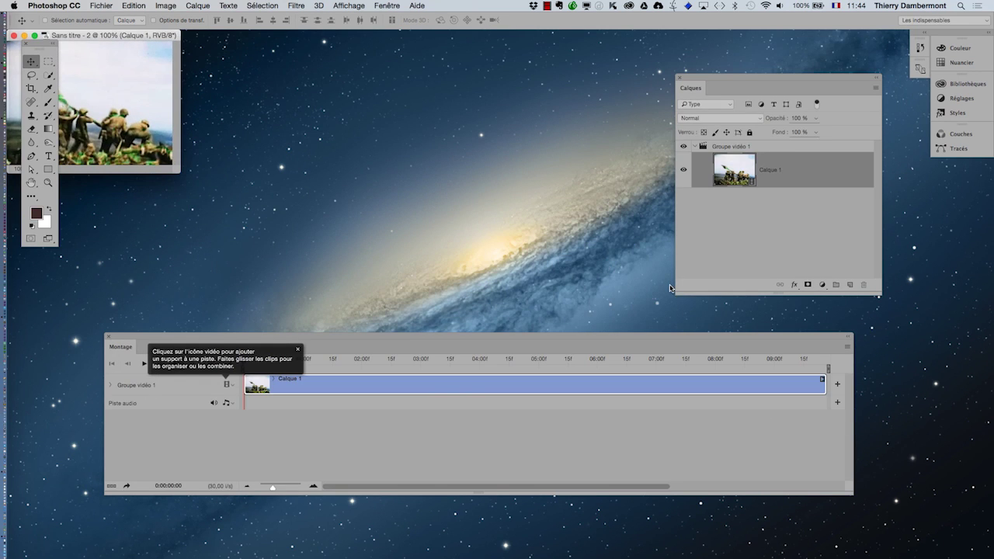
- Show the clip full screen on grey and play it in the Montage panel
key(f)
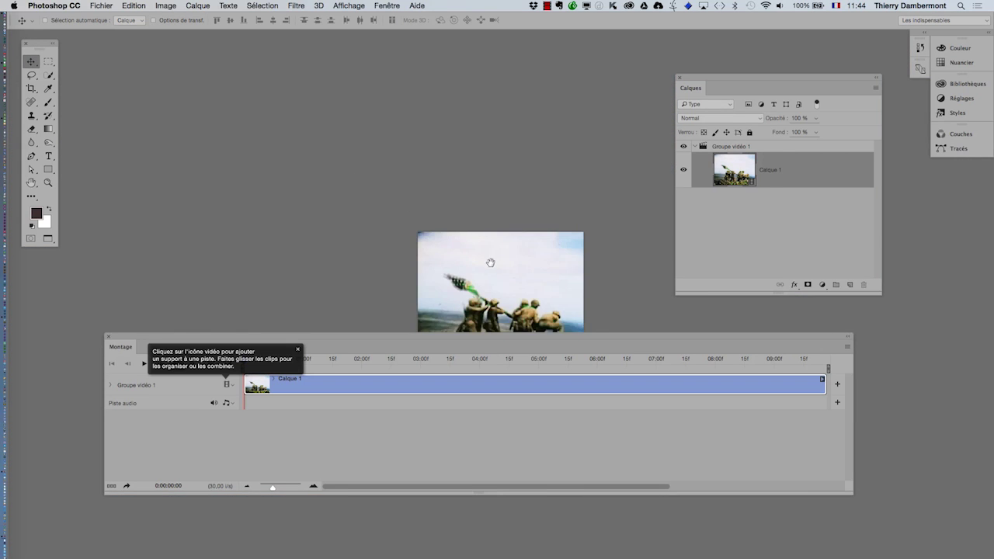
key(ctrl+0)
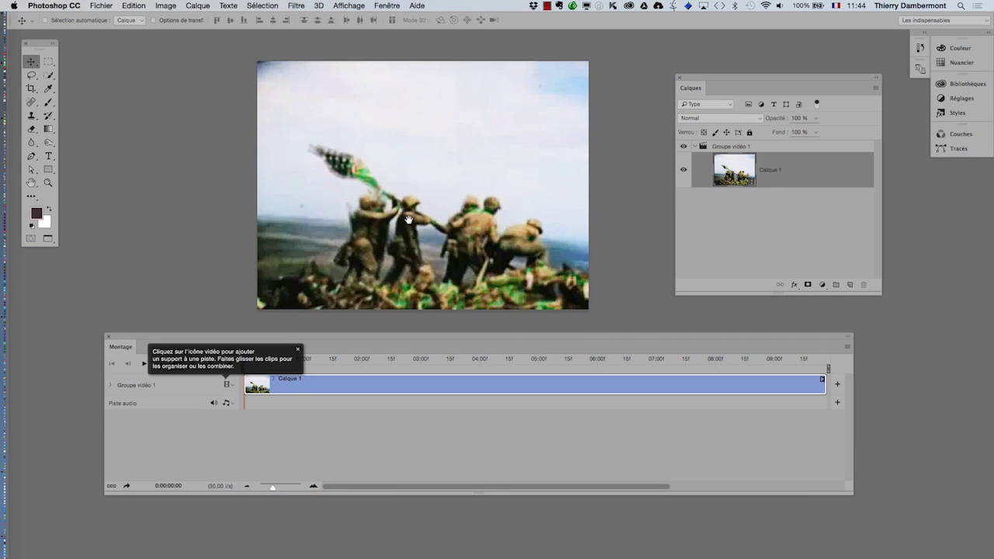
drag(196, 336, 227, 337)
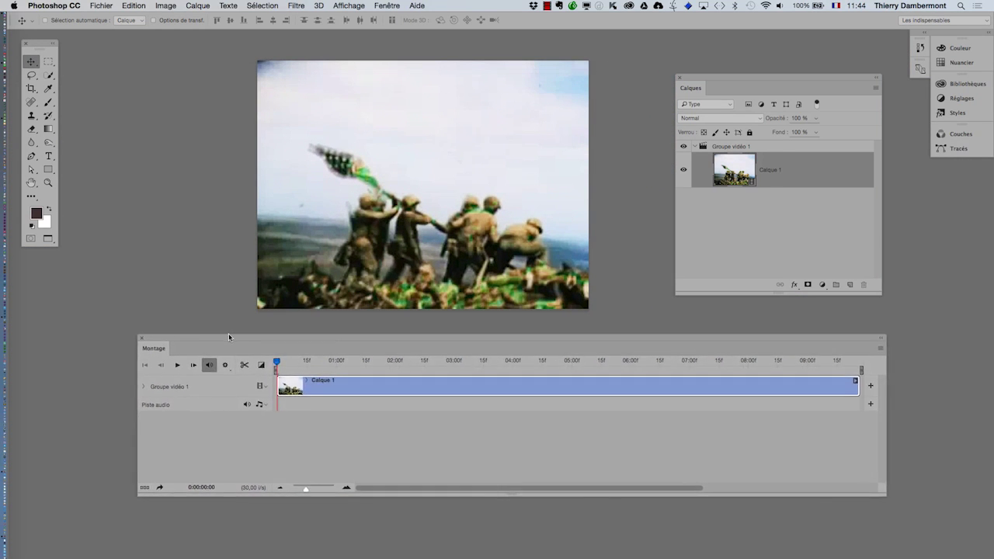
click(175, 368)
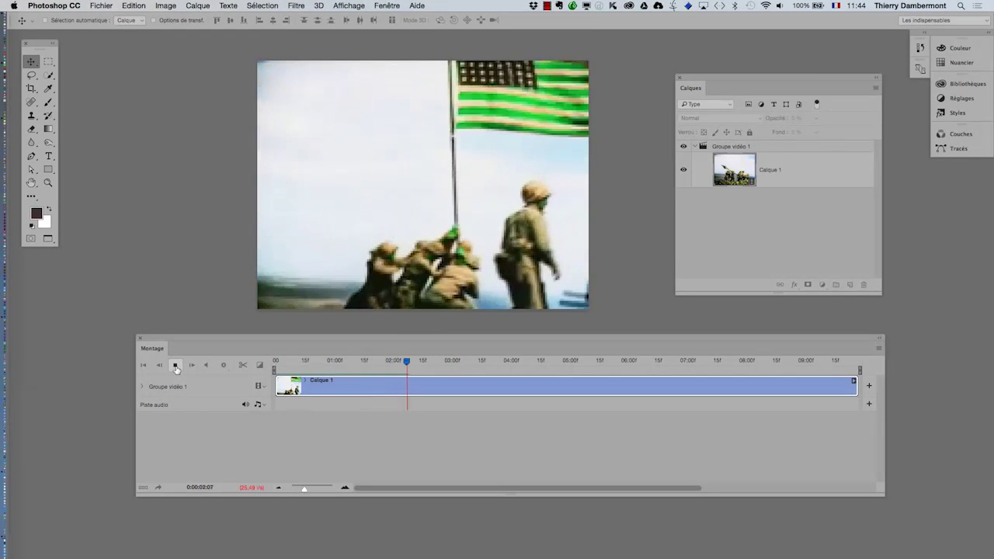
- Scrub through frames around 0:29 and 1:00, then close the timeline panel
drag(457, 362, 334, 355)
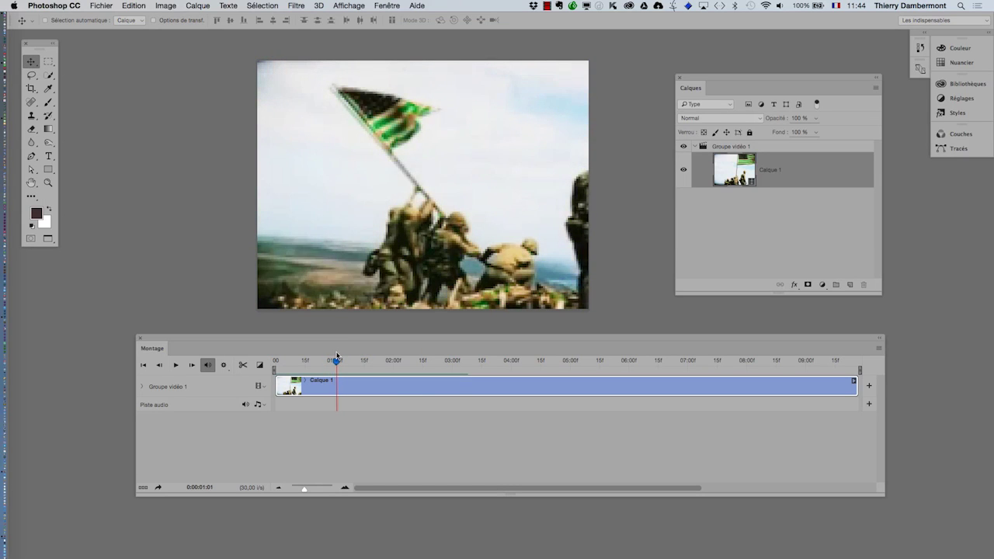
drag(334, 355, 334, 360)
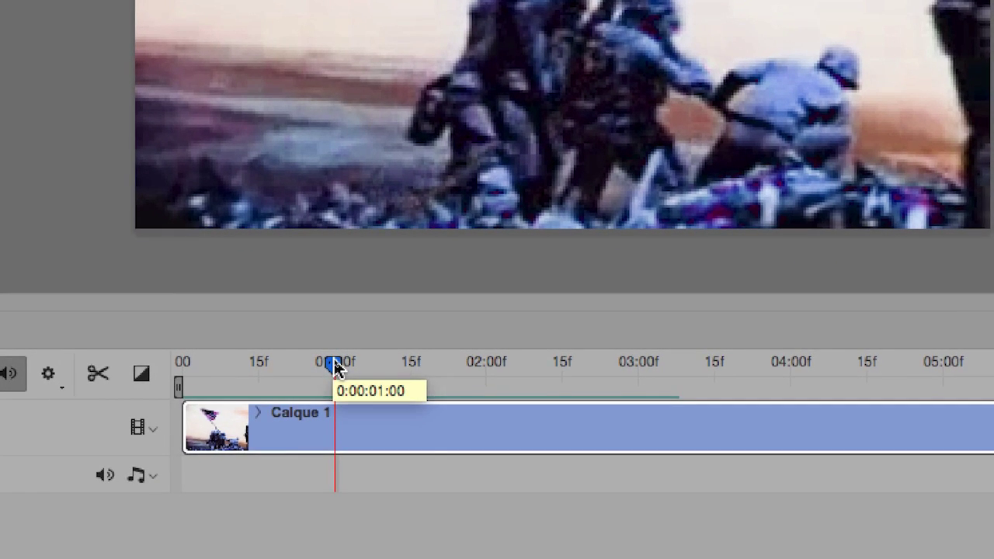
drag(335, 365, 332, 368)
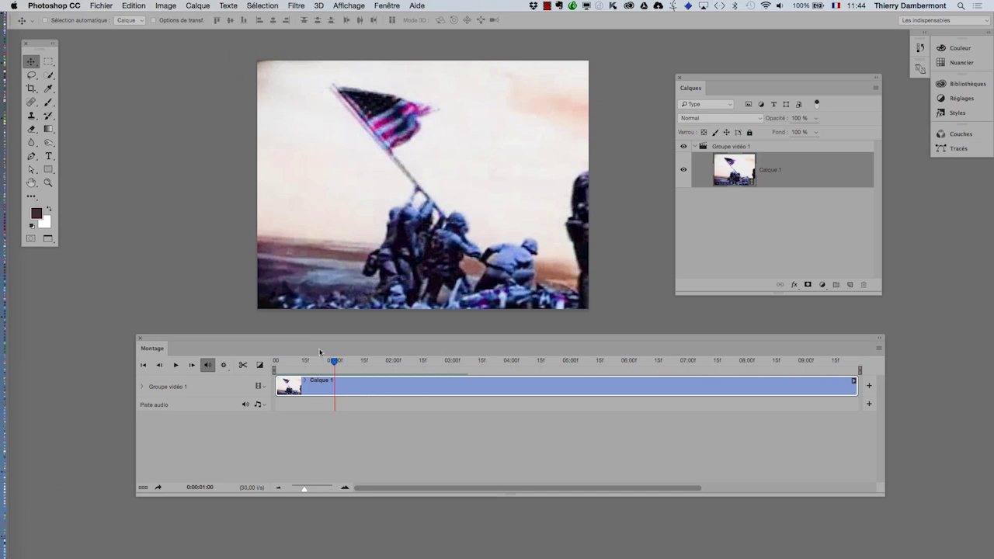
drag(295, 338, 269, 333)
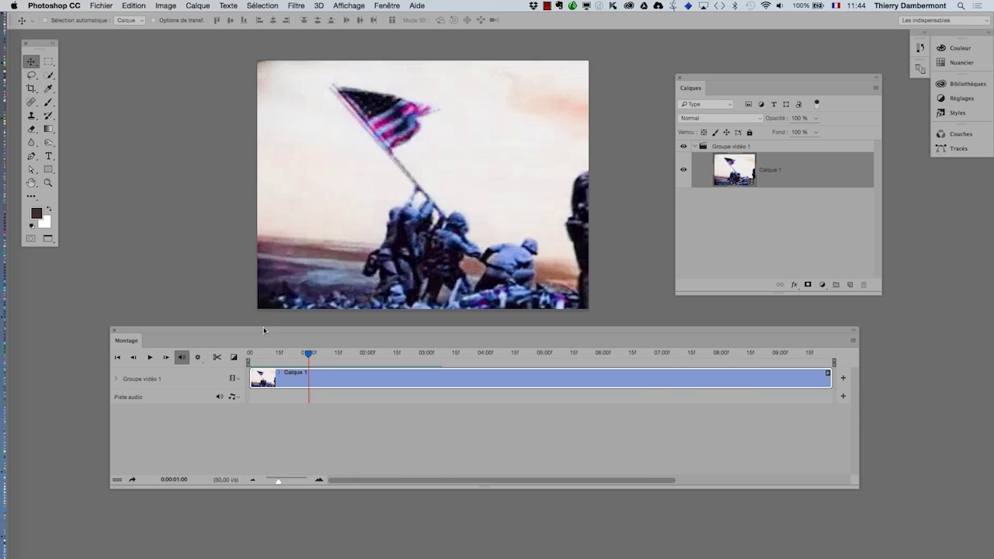
click(115, 331)
- Close 'Sans titre - 2' without saving and open Flag Raising - 010030.tif as a still
key(super+q)
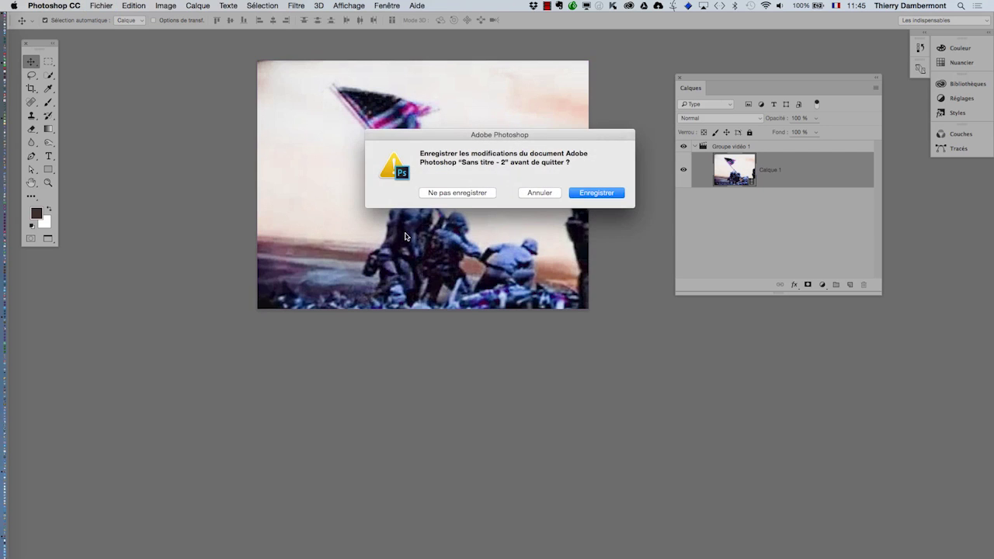
click(450, 191)
click(101, 5)
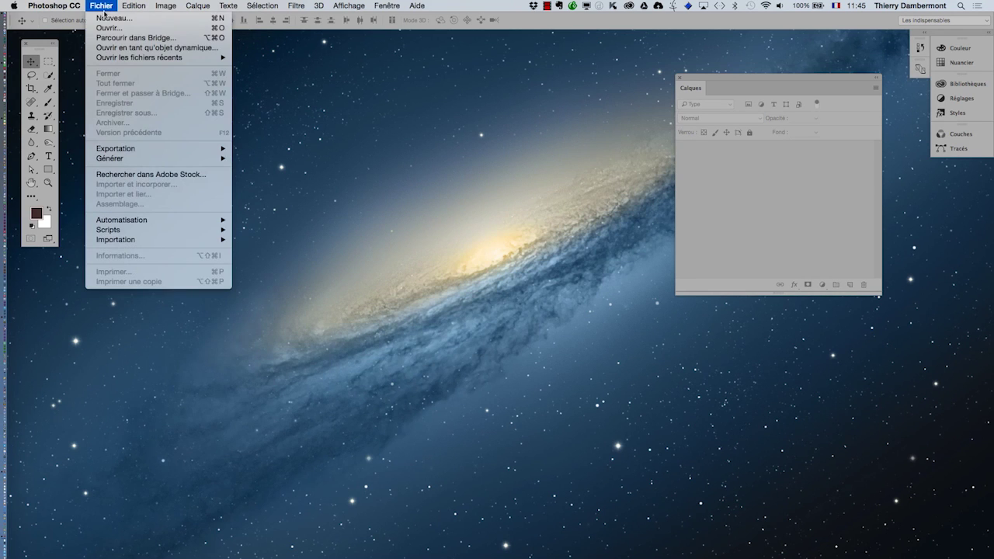
click(111, 28)
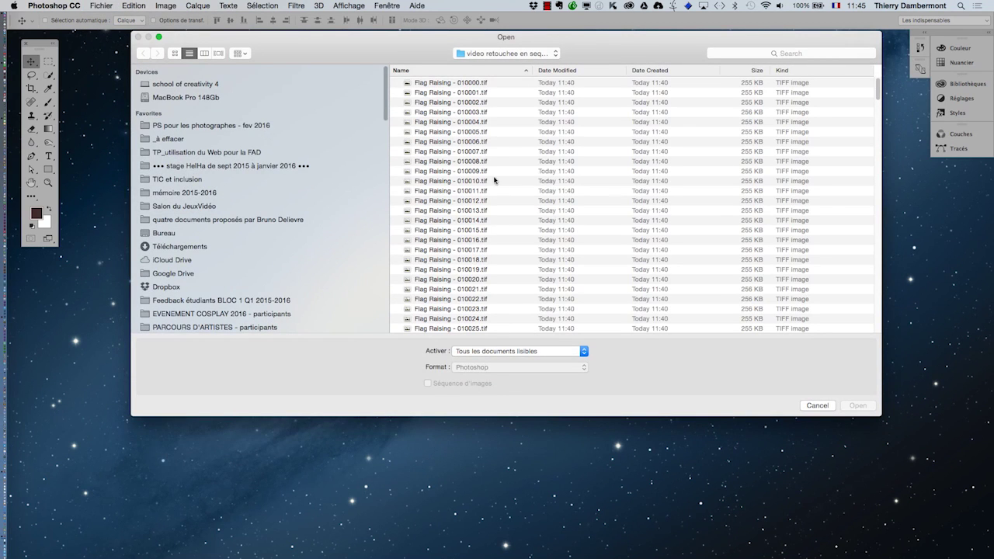
scroll(482, 312, down, 2)
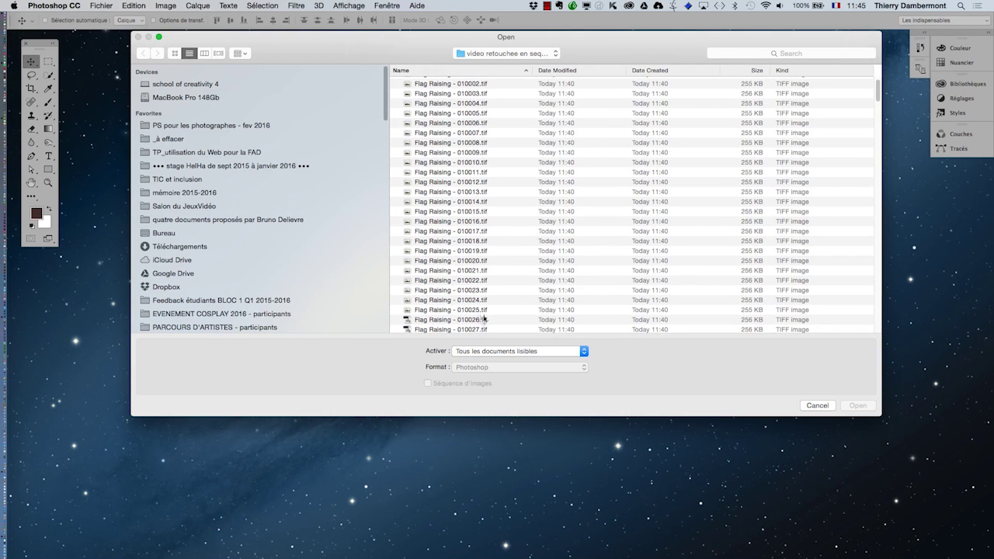
scroll(484, 317, down, 5)
click(482, 281)
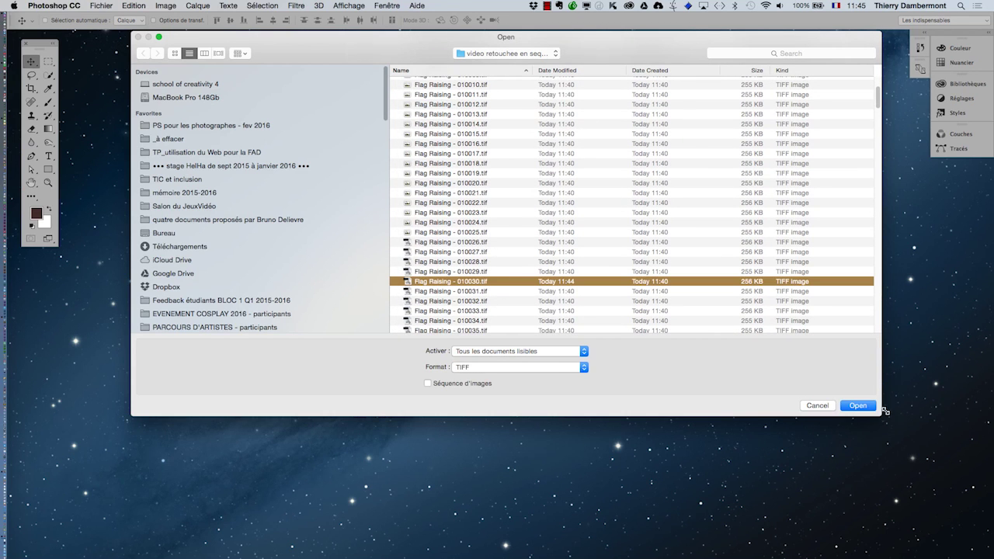
click(863, 405)
- Accept the colour profile, view the frame full screen and shift its hue by +180
click(584, 334)
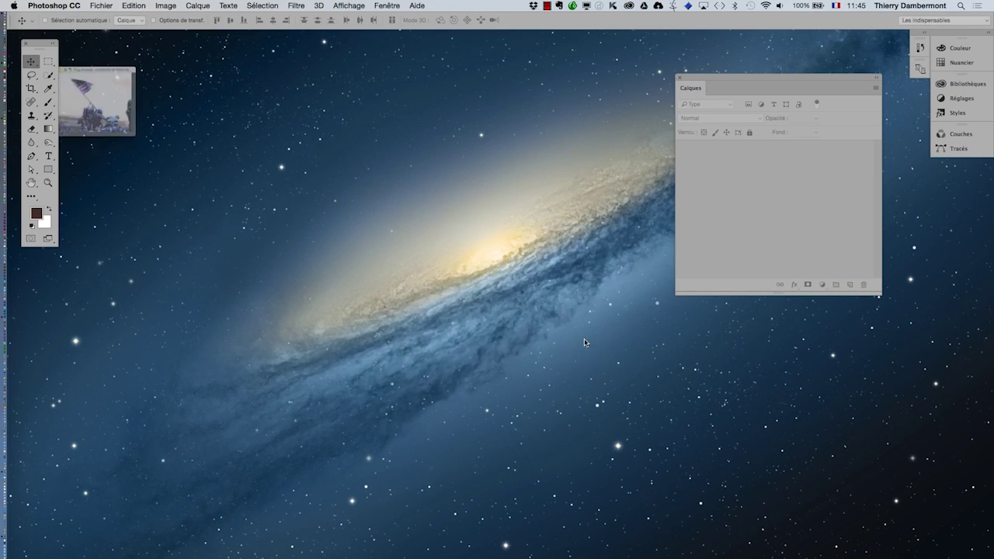
key(f)
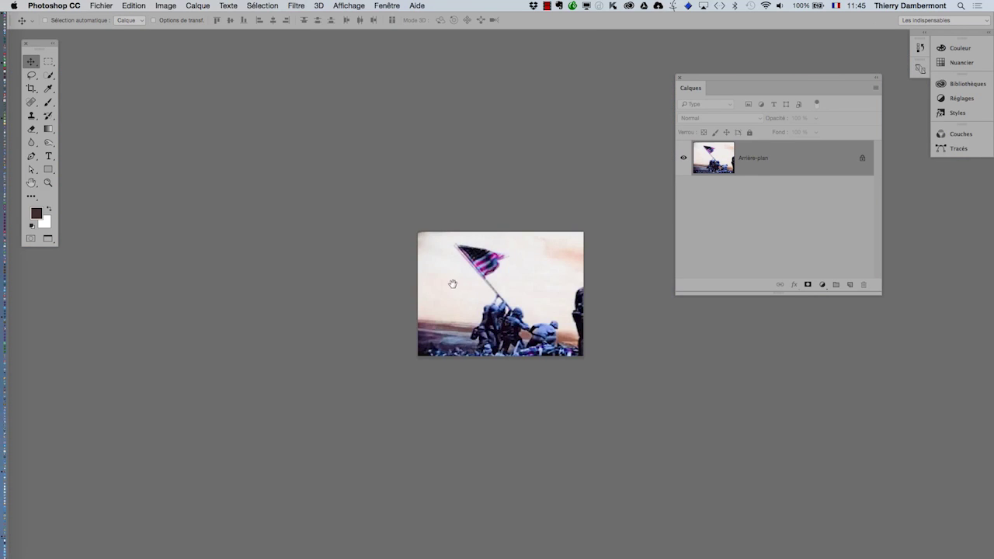
drag(451, 282, 355, 236)
scroll(355, 235, up, 1)
click(165, 6)
mouse_move(177, 35)
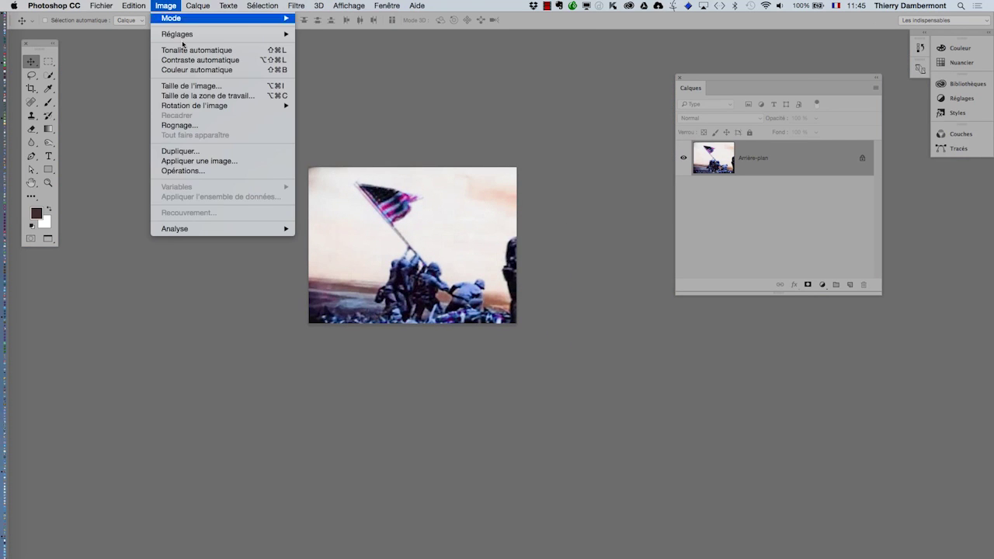
click(394, 92)
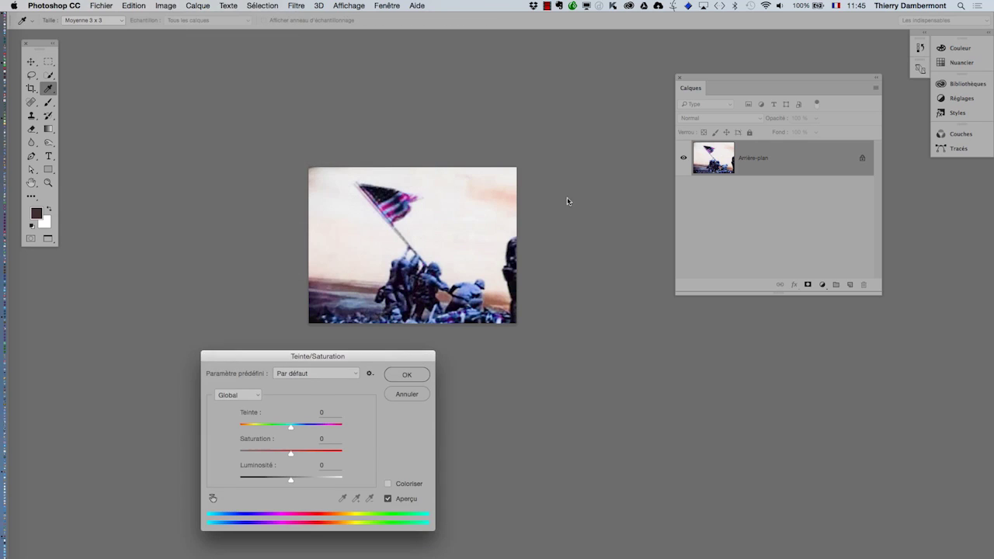
drag(303, 430, 401, 433)
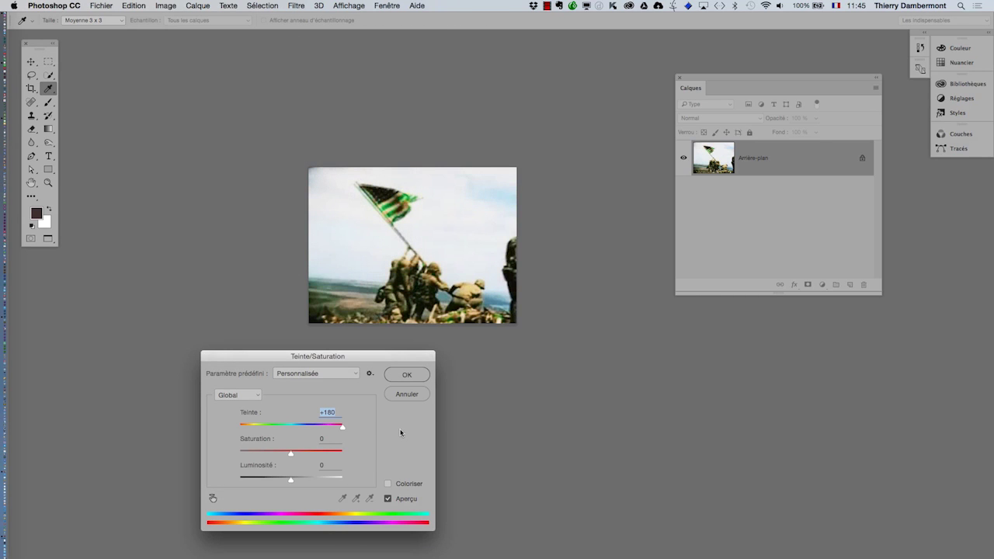
click(406, 374)
click(101, 5)
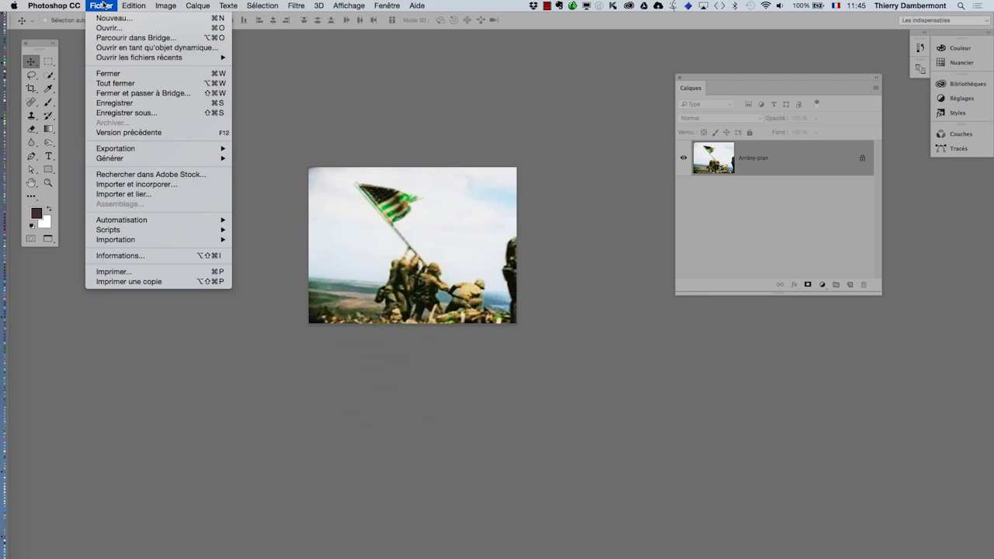
click(513, 199)
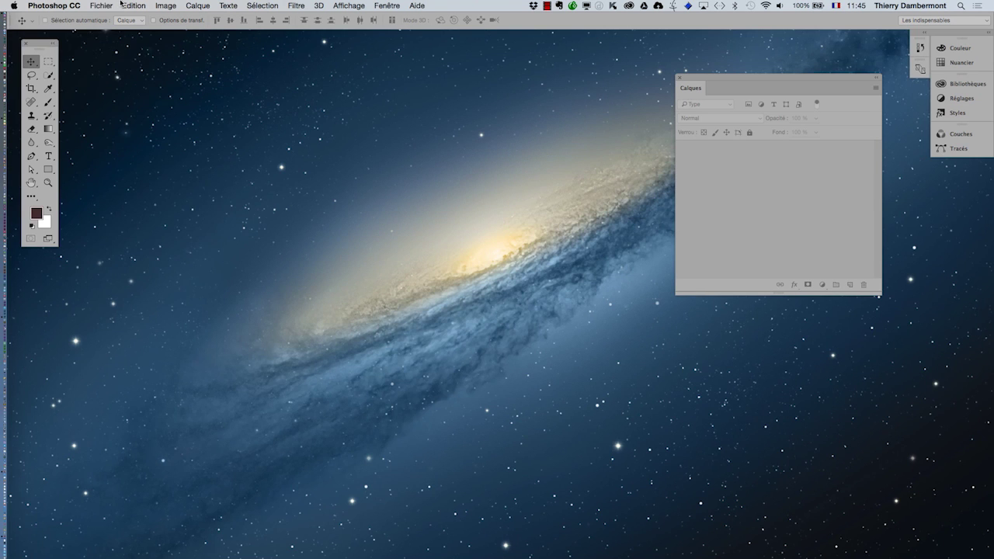
- Open Flag Raising - 01.psd from the videos dans PS folder, accepting the profile mismatch
click(101, 6)
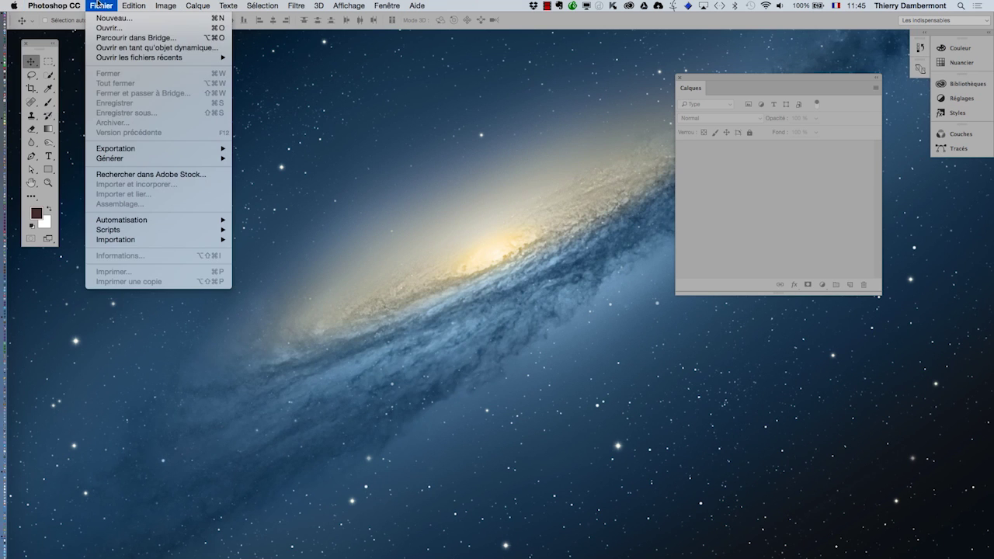
click(105, 24)
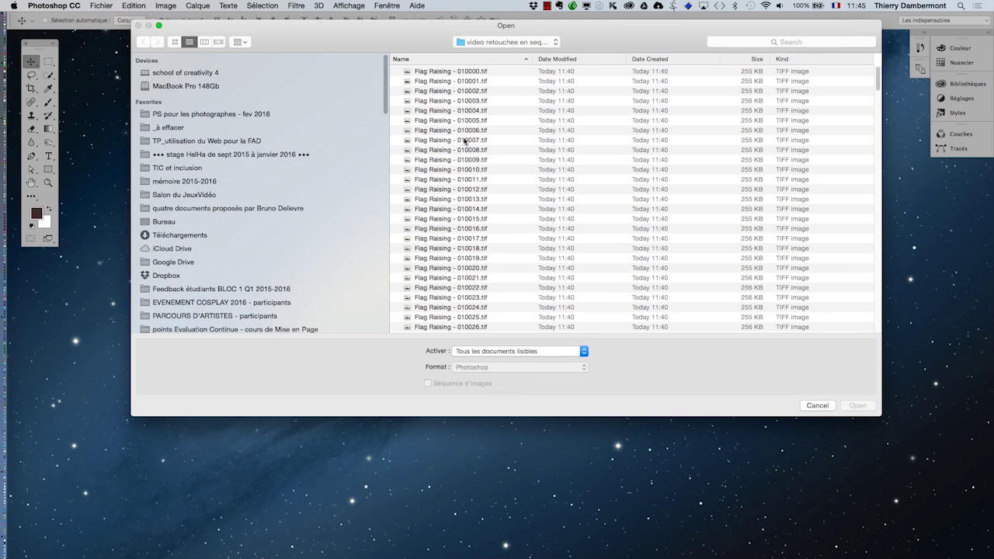
click(510, 42)
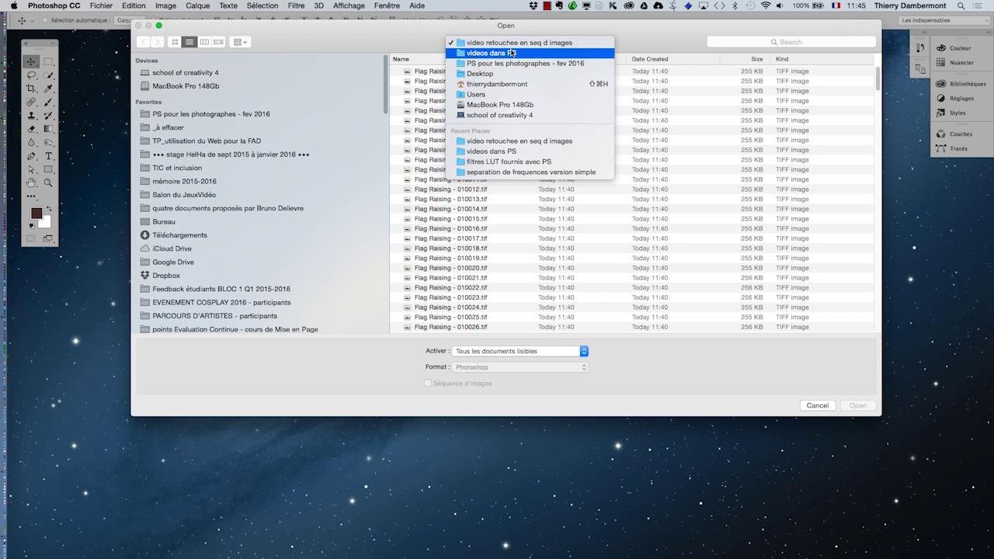
click(511, 51)
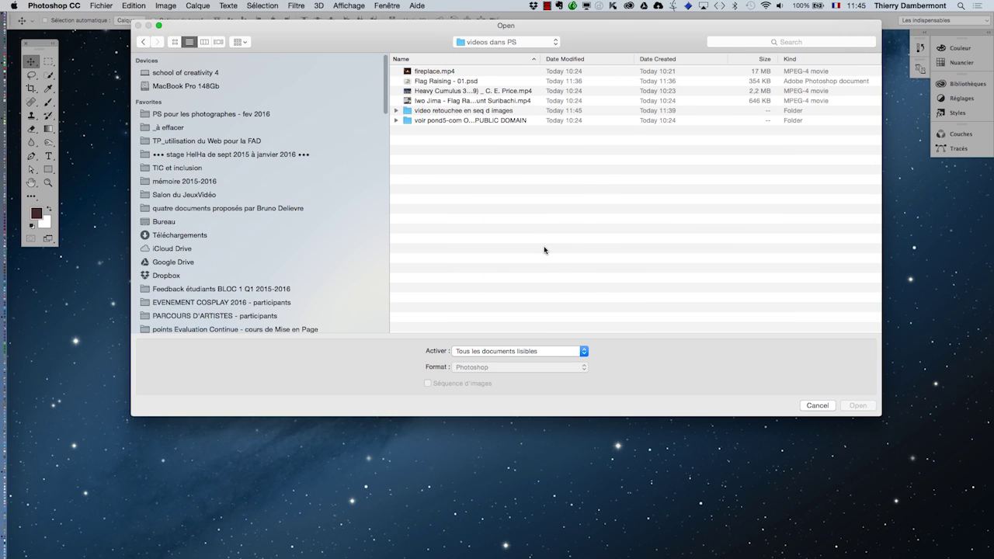
click(421, 92)
click(436, 101)
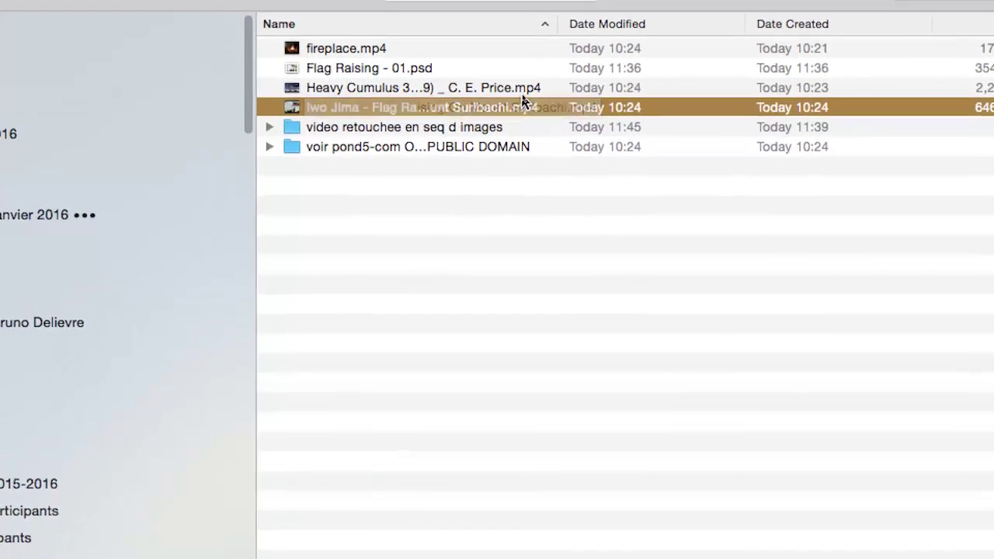
click(523, 95)
click(470, 71)
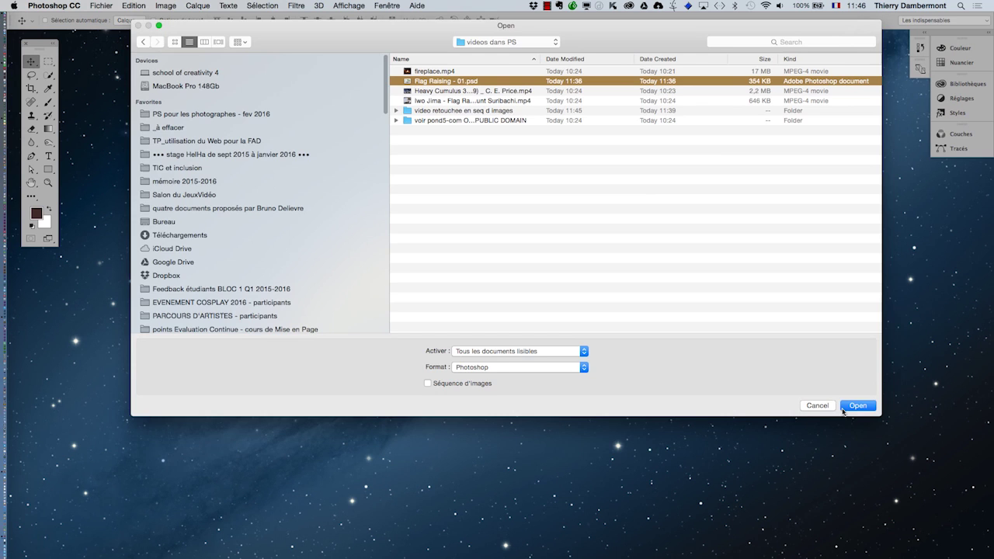
click(844, 409)
click(585, 335)
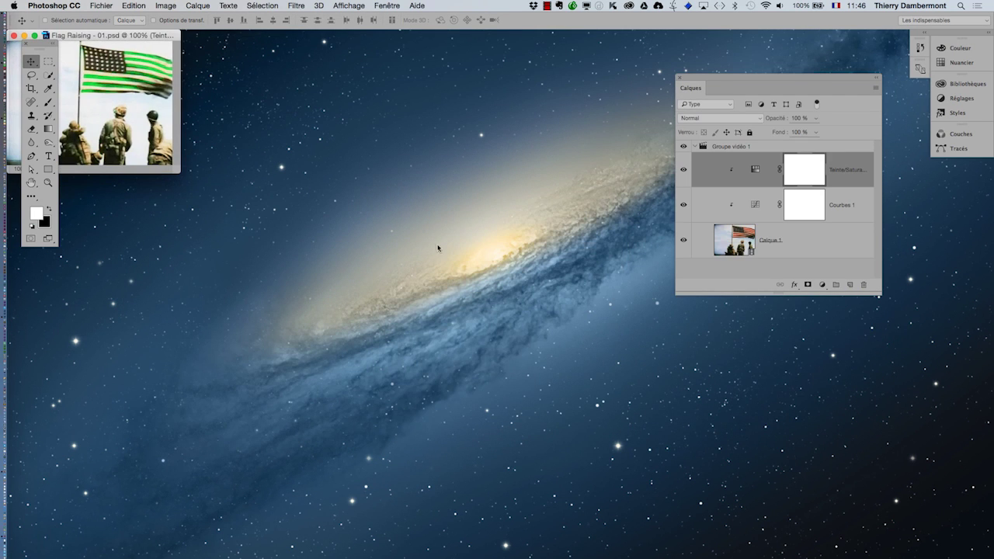
- Show the flag clip in full-screen mode and zoom in on the flag
key(f)
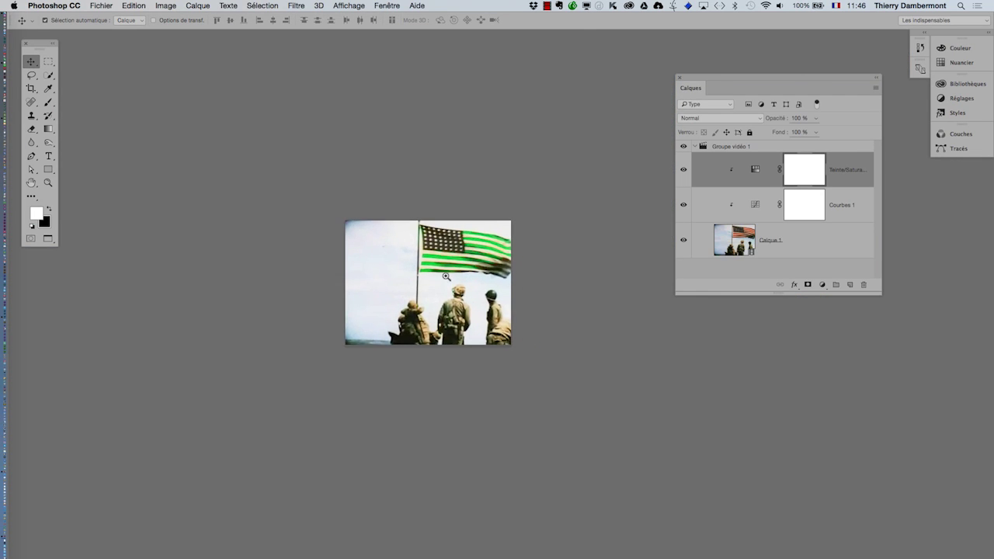
click(452, 278)
click(452, 277)
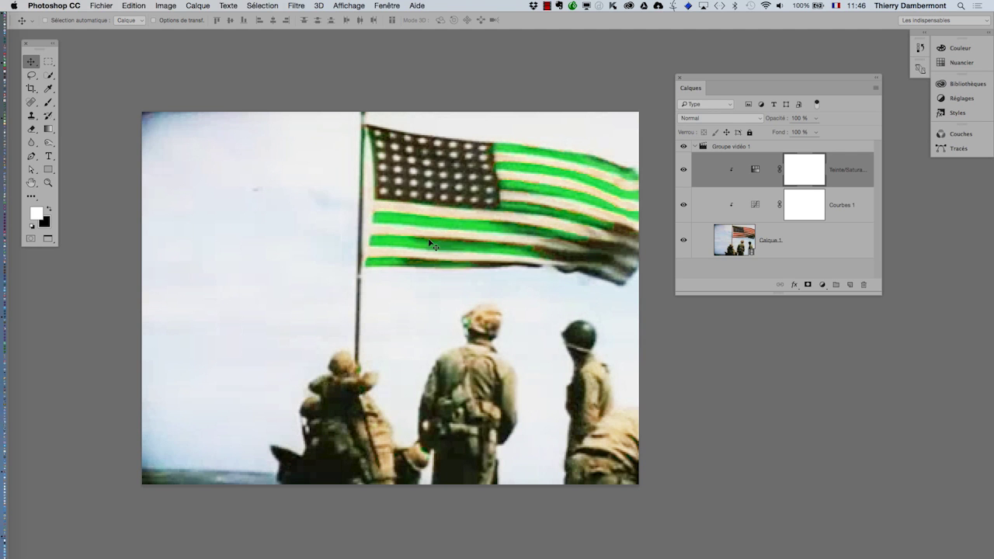
scroll(344, 138, down, 3)
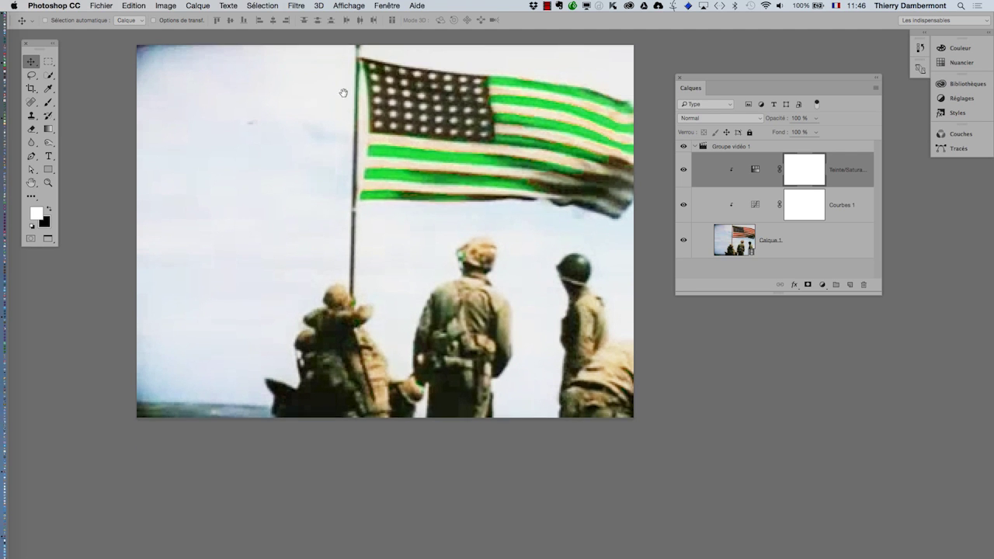
- Open the Montage timeline panel beneath the image and make it shorter
click(387, 6)
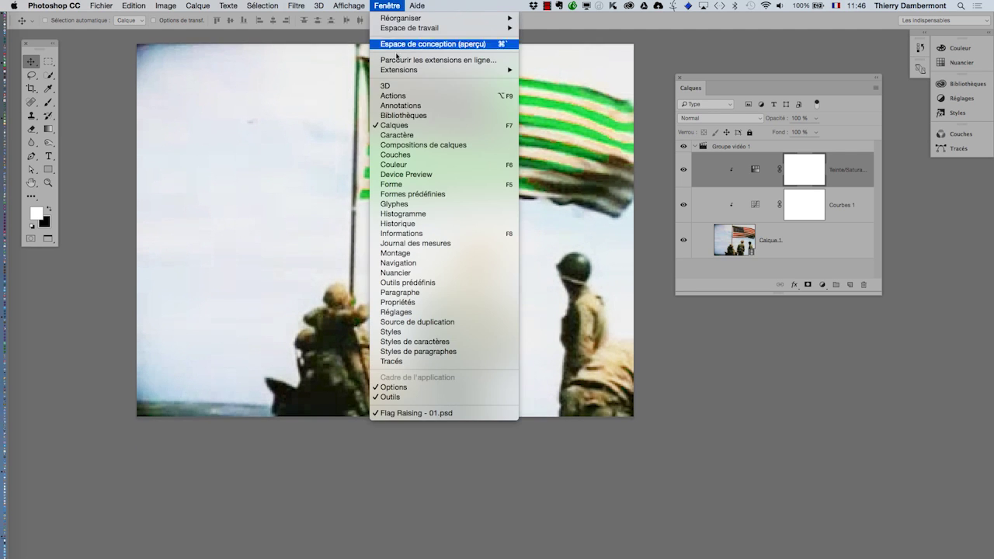
click(418, 254)
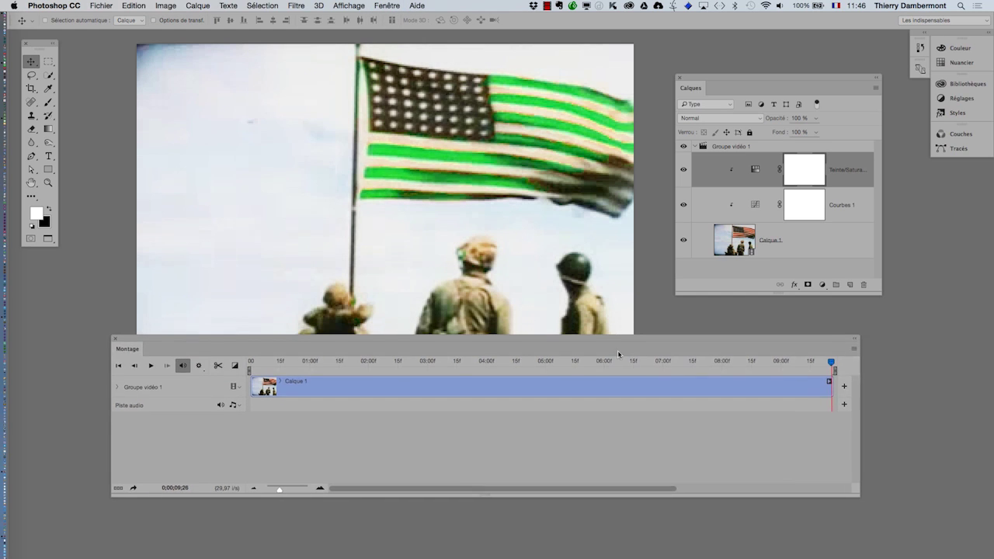
drag(621, 331, 634, 377)
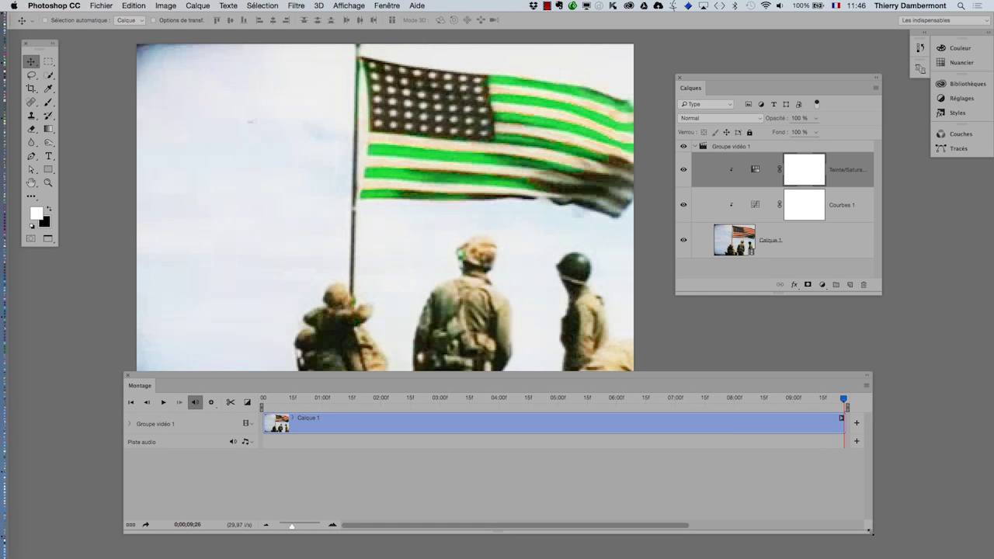
drag(747, 375, 747, 419)
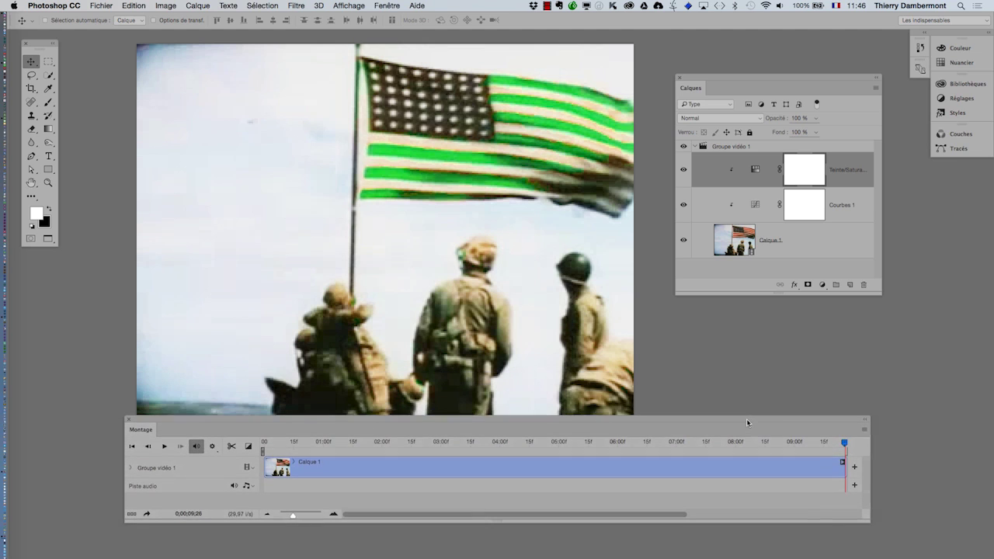
scroll(489, 302, down, 3)
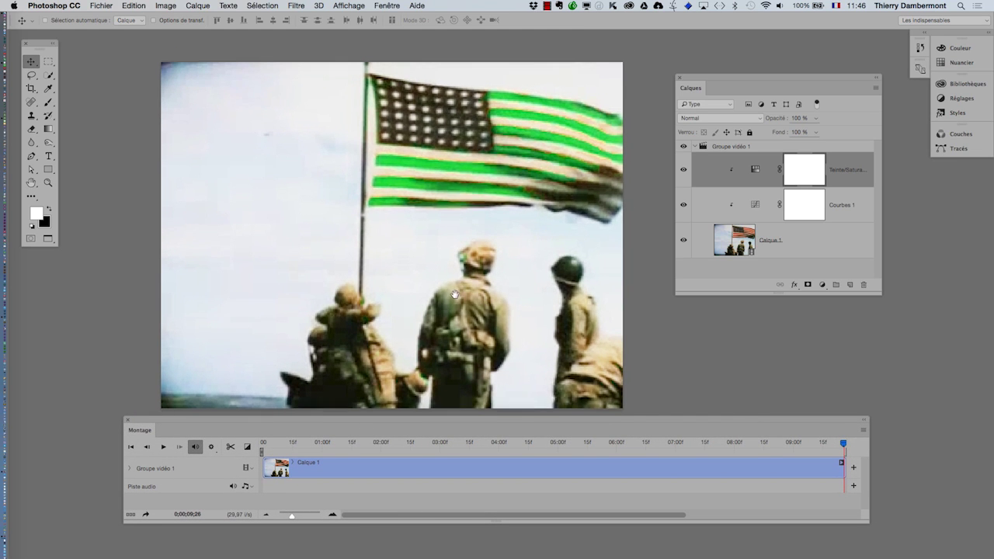
scroll(455, 294, down, 1)
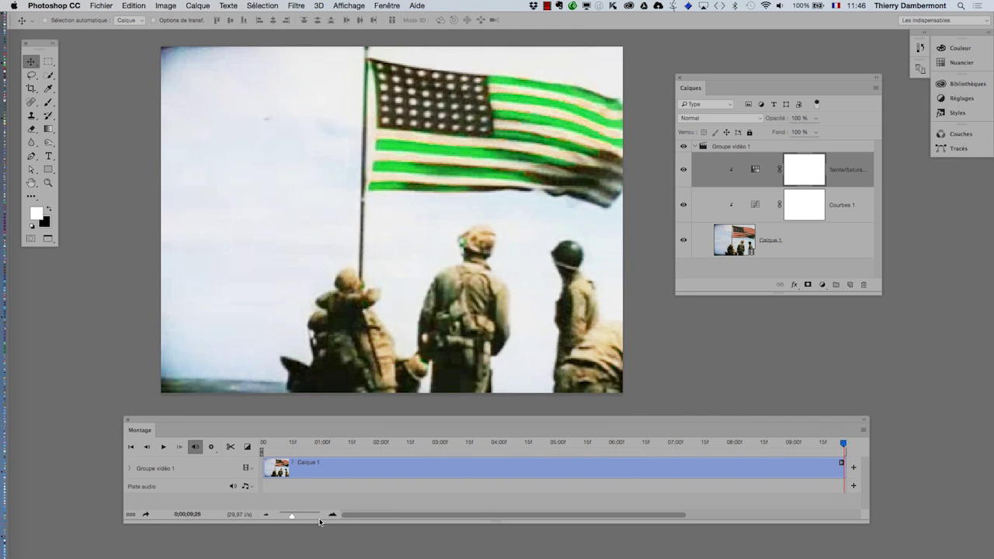
- Scrub the clip, park the playhead near 0;00;01;15 and select Calque 1
drag(282, 446, 713, 430)
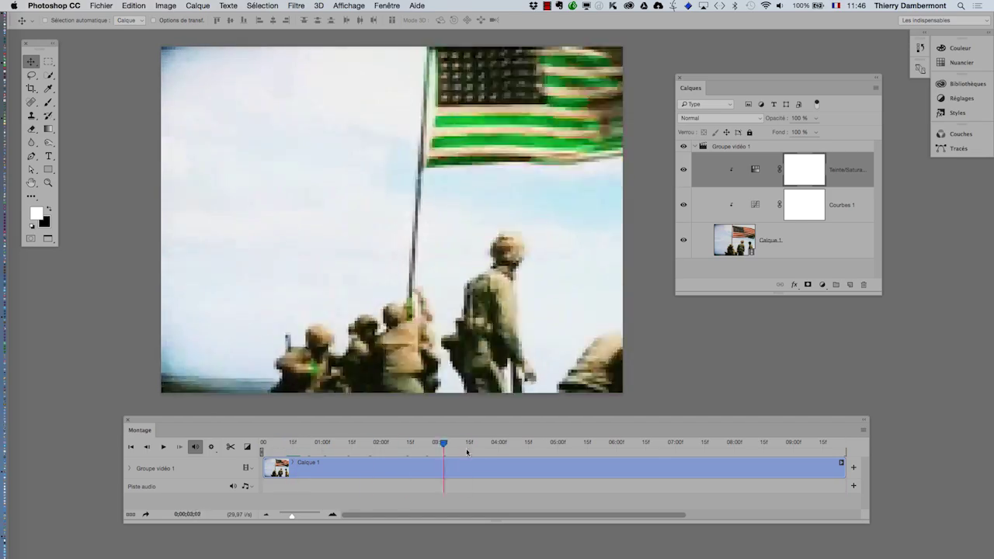
drag(792, 433, 352, 436)
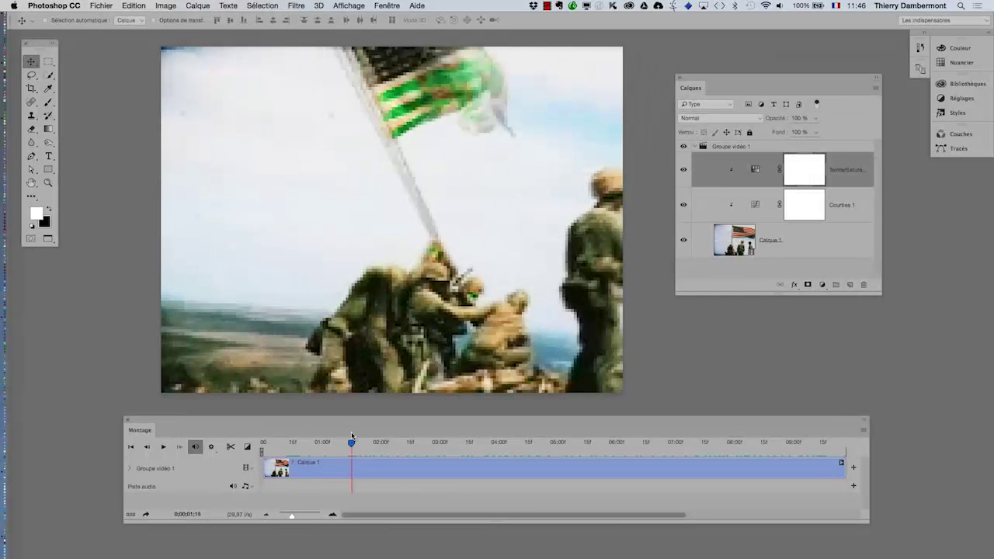
click(751, 243)
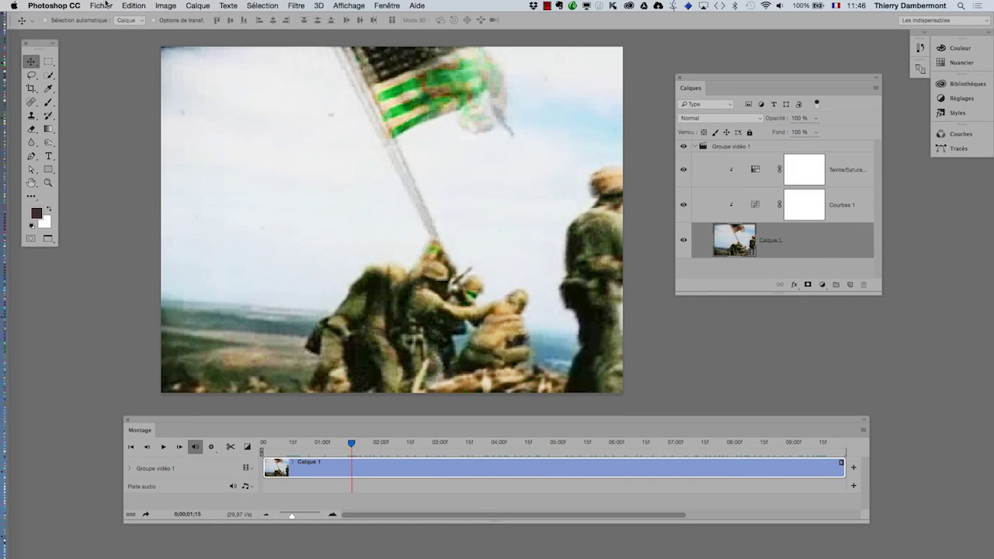
- Open the Rendu vidéo dialog from Fichier > Exportation for the Flag Raising document
click(102, 5)
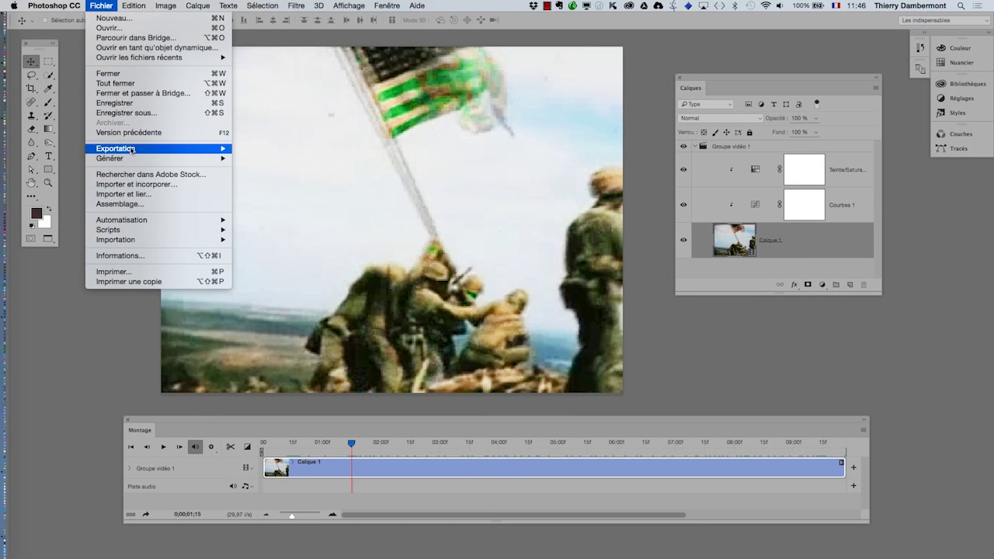
mouse_move(116, 148)
click(276, 281)
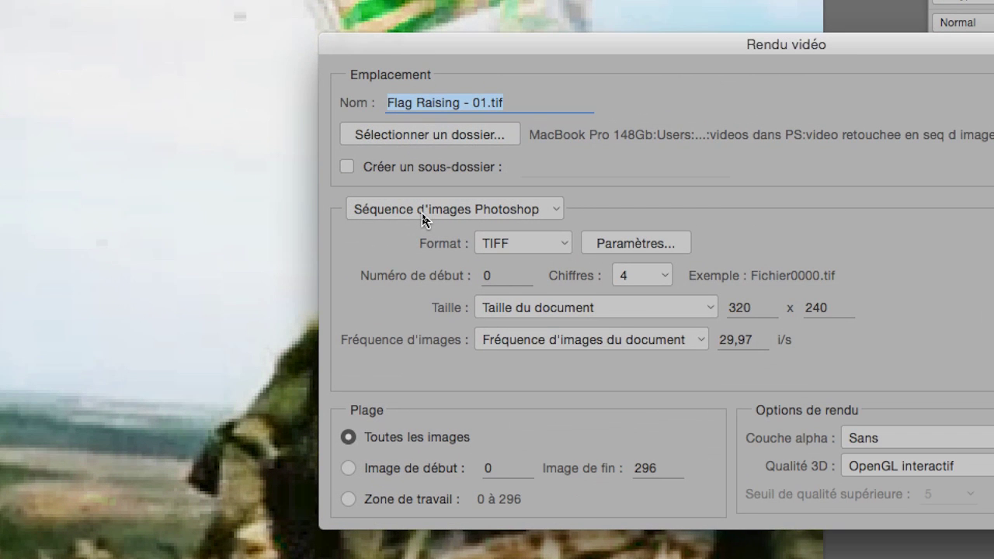
- Render through Adobe Media Encoder in H.264 and select the 29,97 fps frame rate
click(424, 211)
click(426, 192)
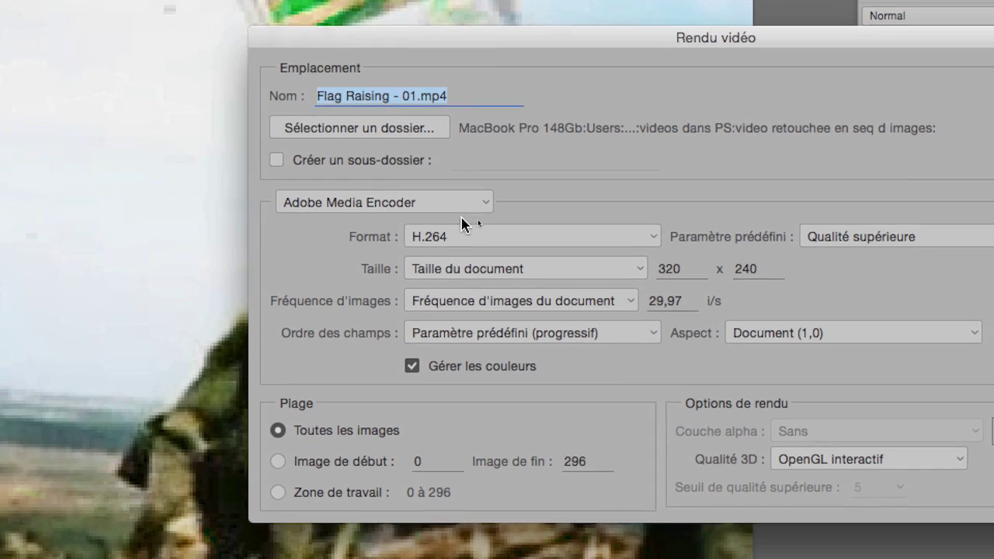
click(497, 245)
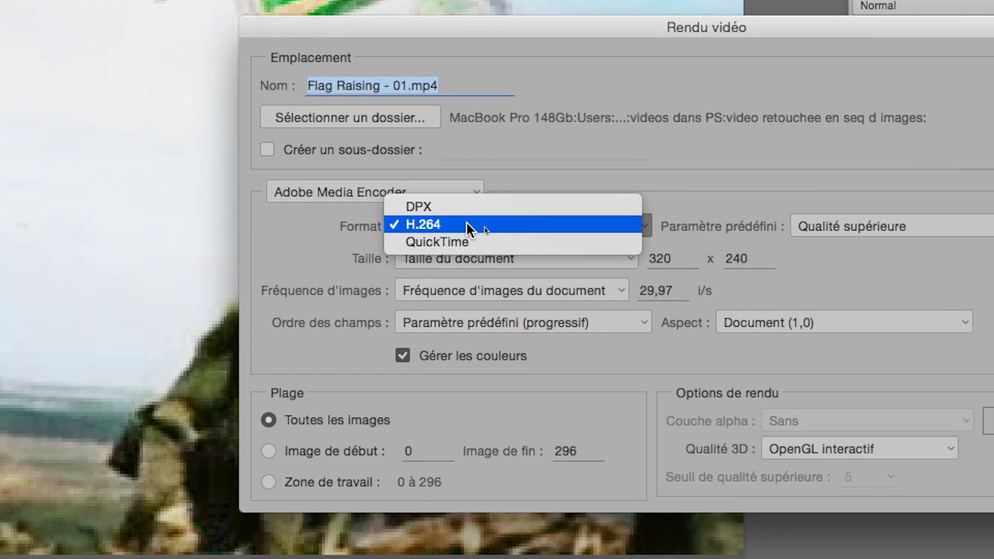
click(472, 226)
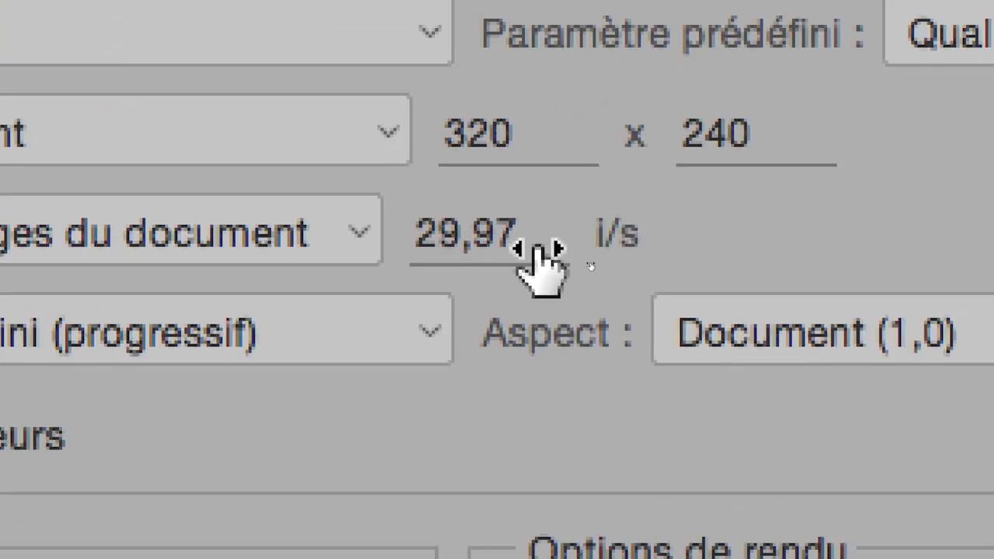
drag(536, 245, 456, 245)
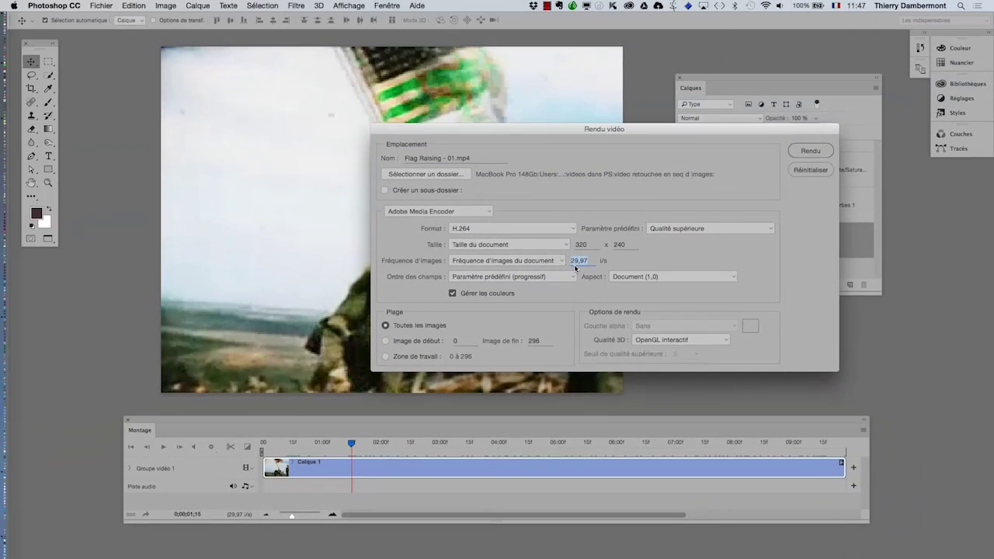
drag(589, 132, 597, 127)
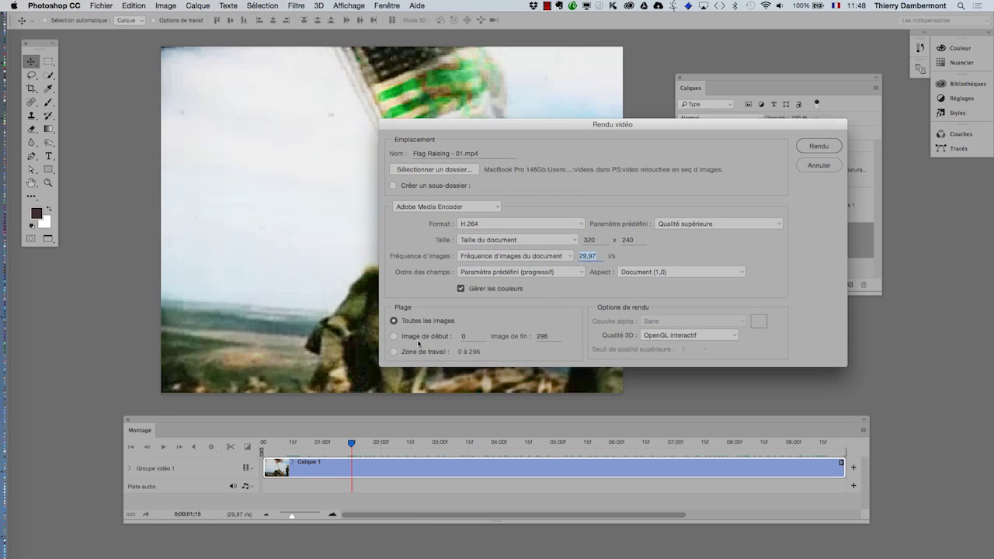
key(alt)
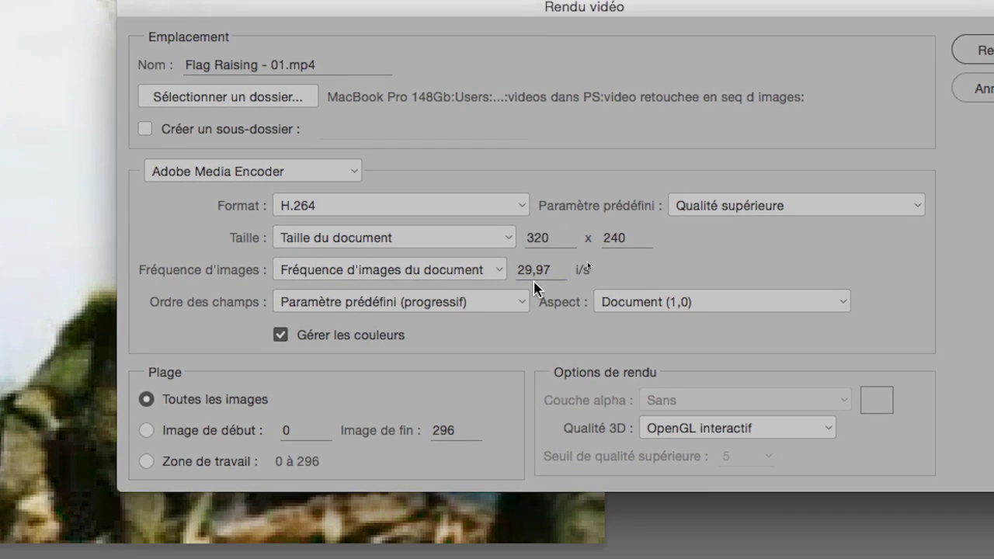
click(536, 281)
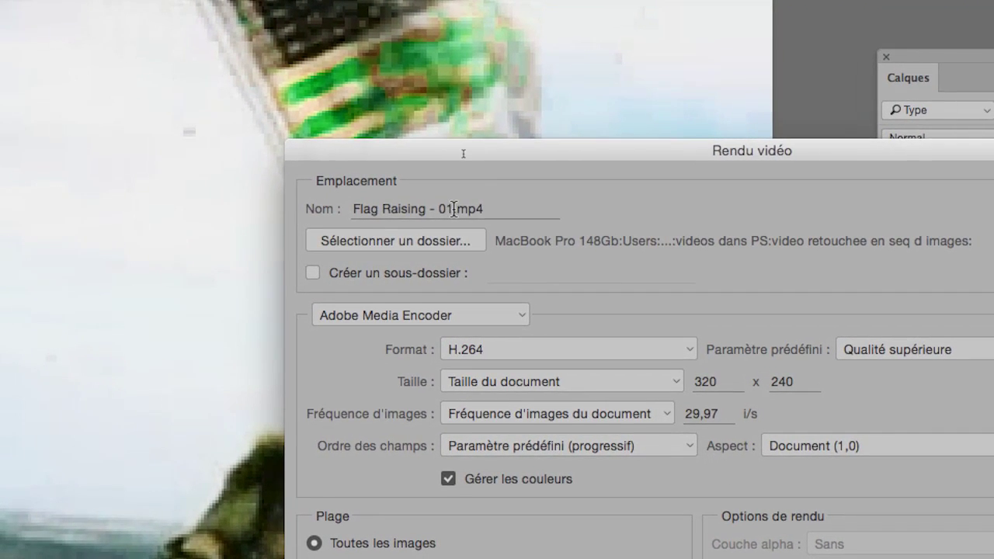
- Rename the output 'Flag Raising - 01 - retouchee.mp4' and begin picking its destination folder
triple_click(453, 209)
click(453, 210)
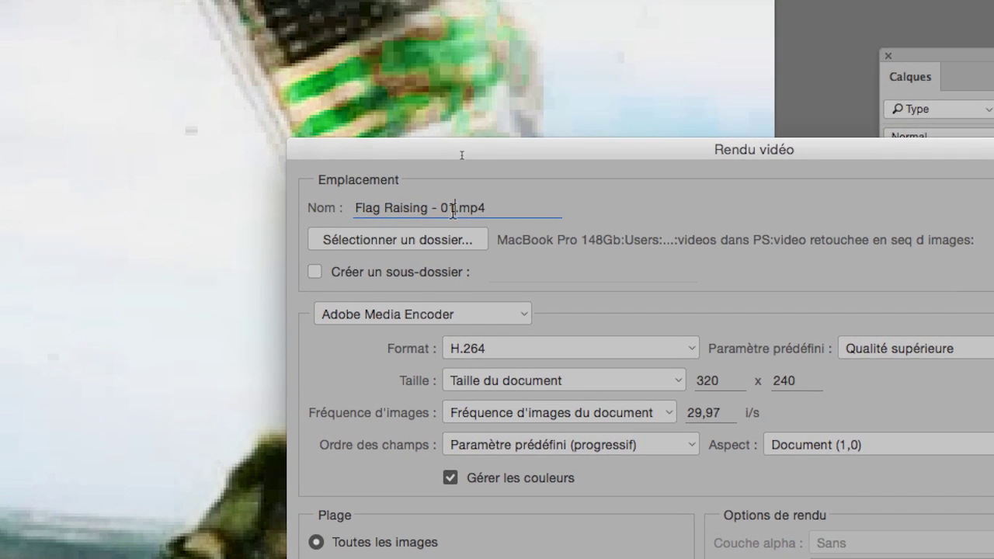
text(- )
text(retouc)
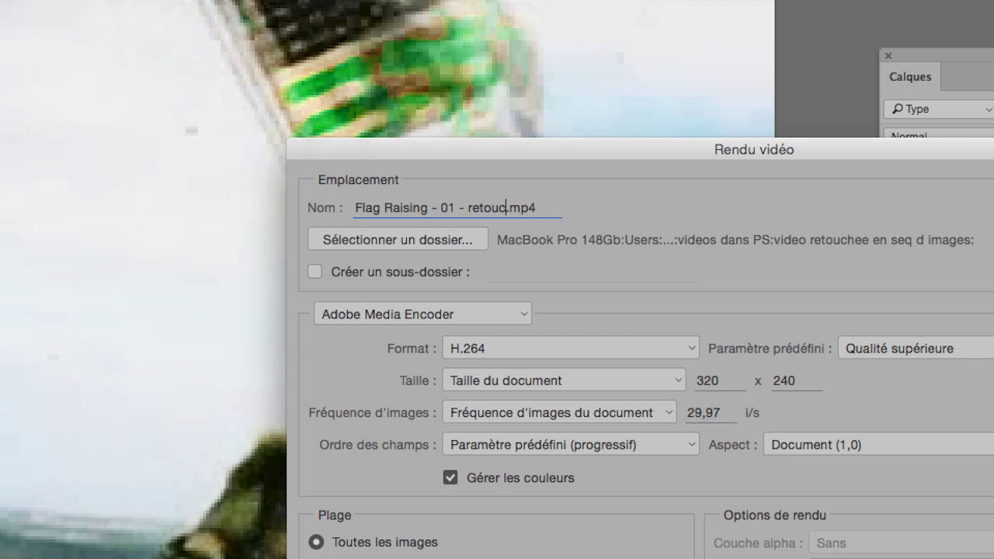
text(hee)
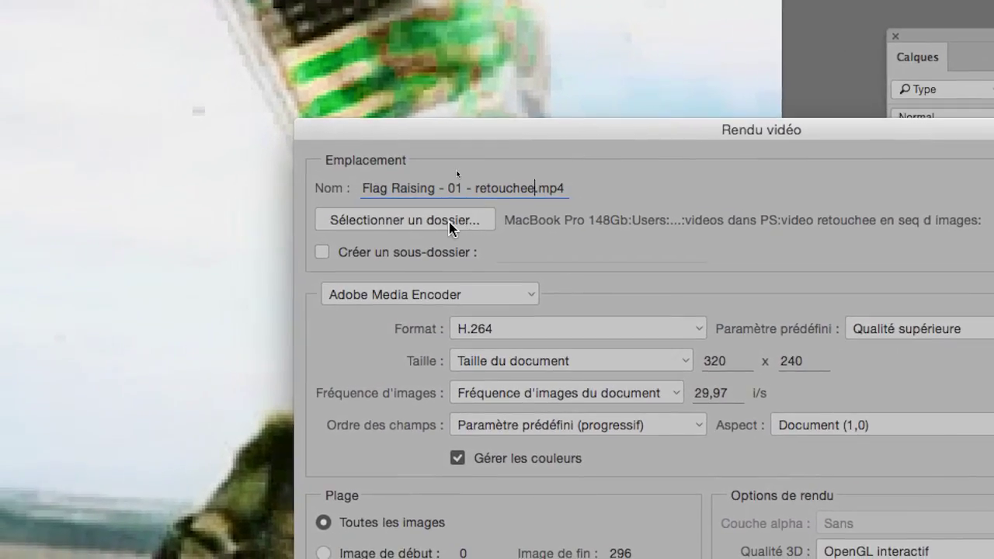
click(451, 221)
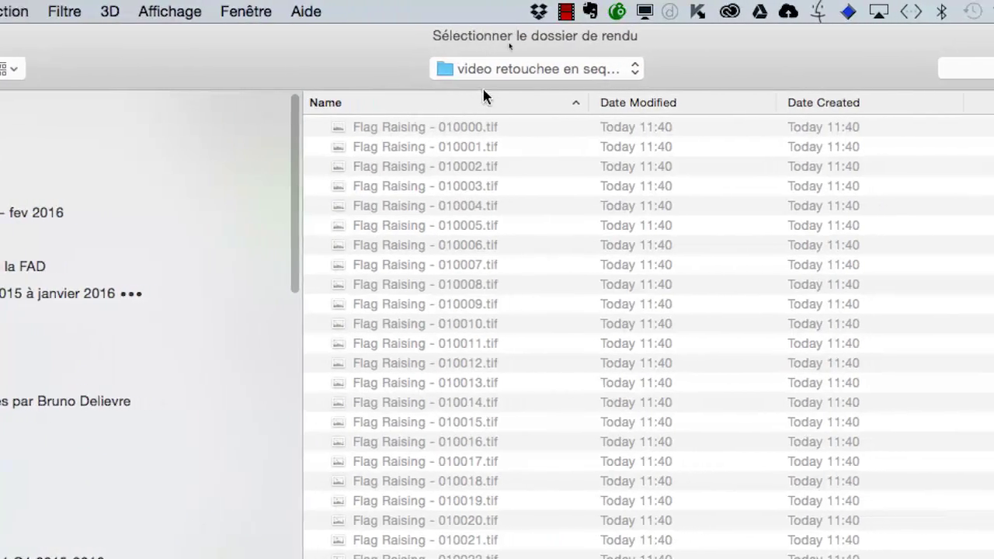
- Set videos dans PS as the destination folder and render the MP4
click(497, 69)
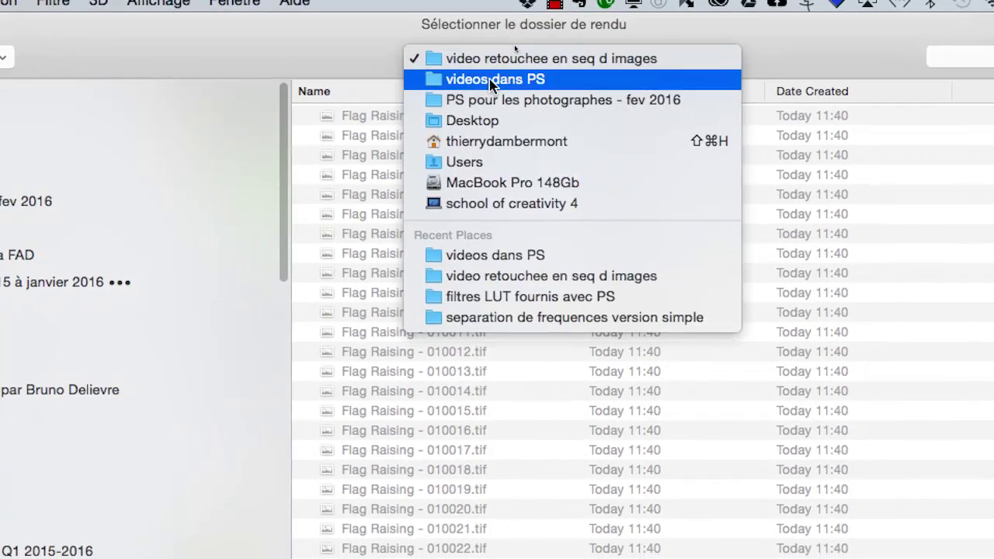
click(435, 76)
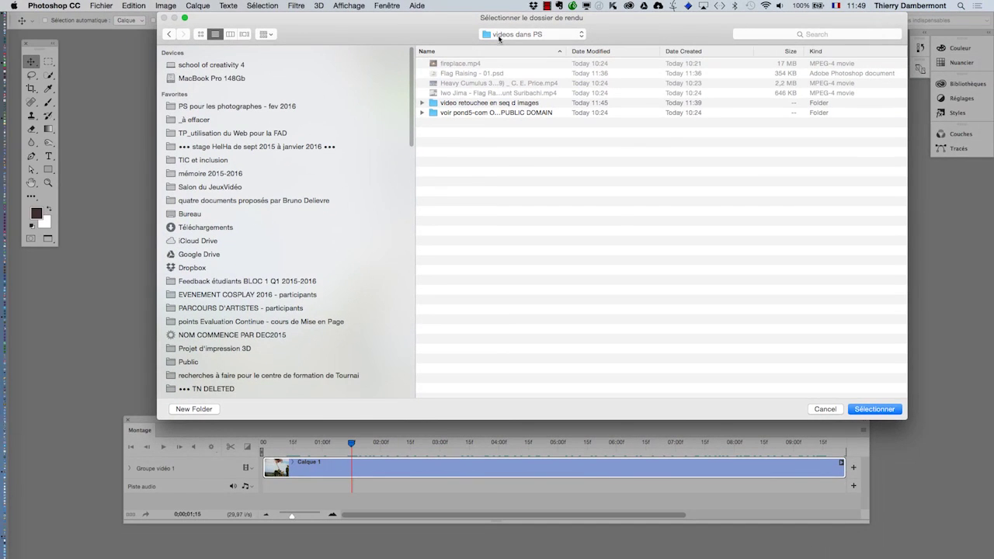
click(866, 419)
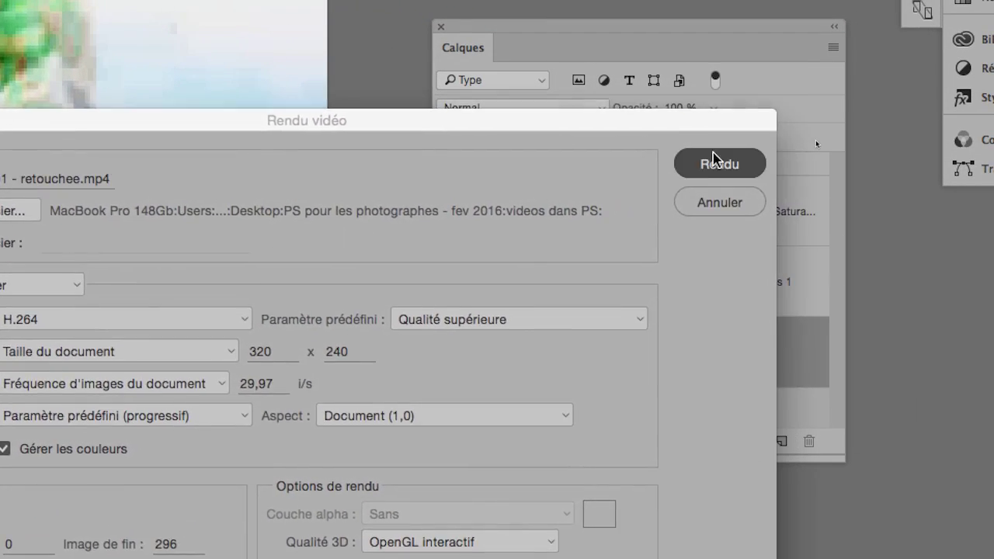
click(954, 117)
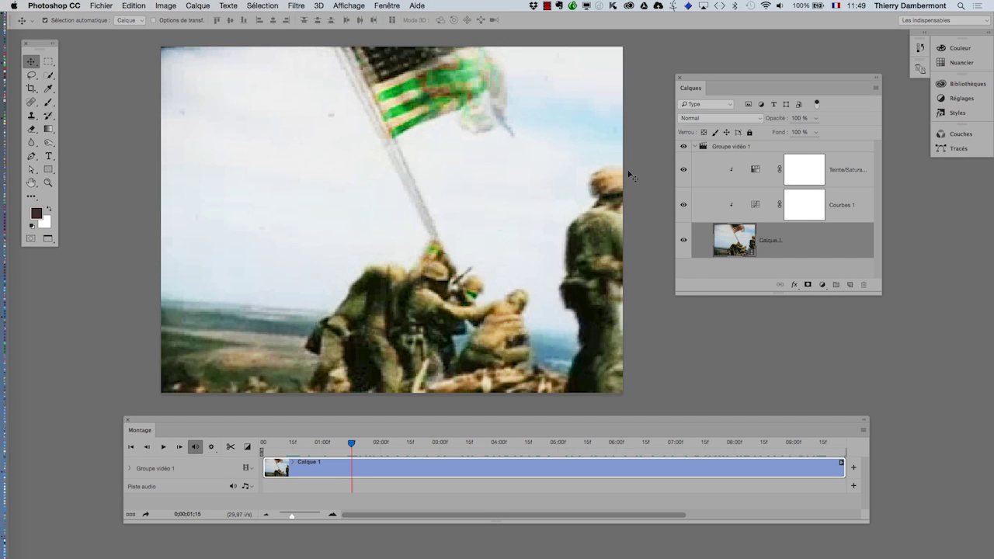
- In Finder, show the 4,5 MB Flag Raising - 01 - retouchee.mp4 with its size and kind
key(super+Tab)
key(super+Tab)
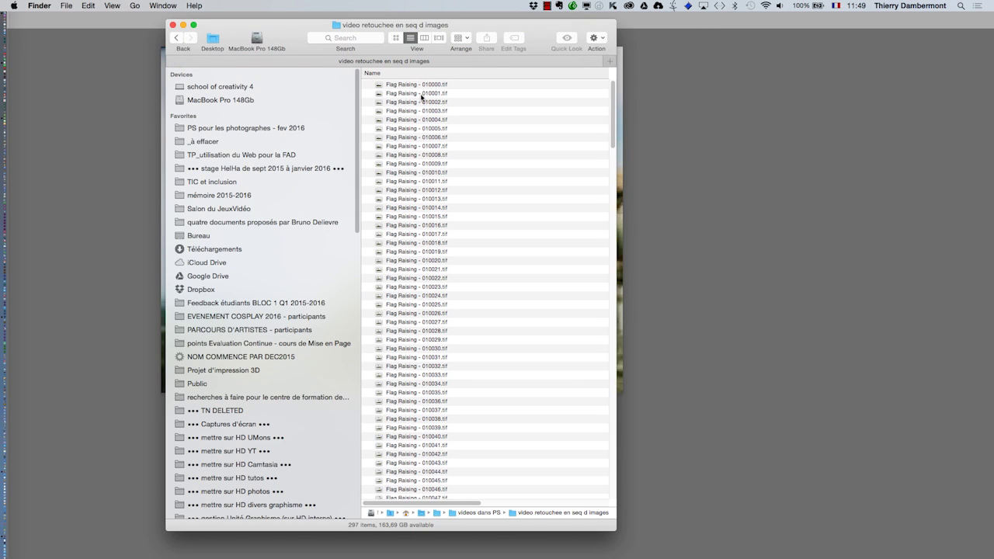
super+click(381, 27)
double_click(479, 513)
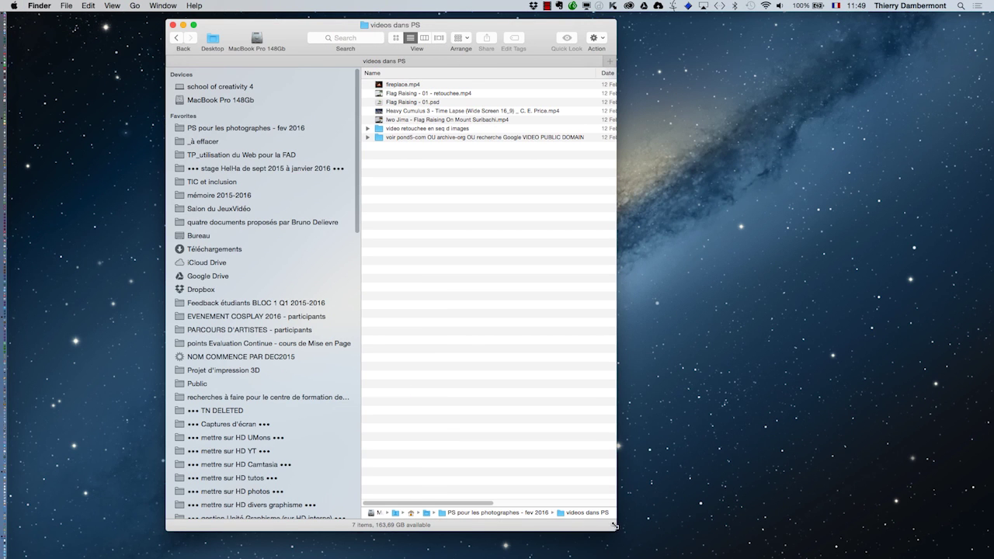
click(496, 94)
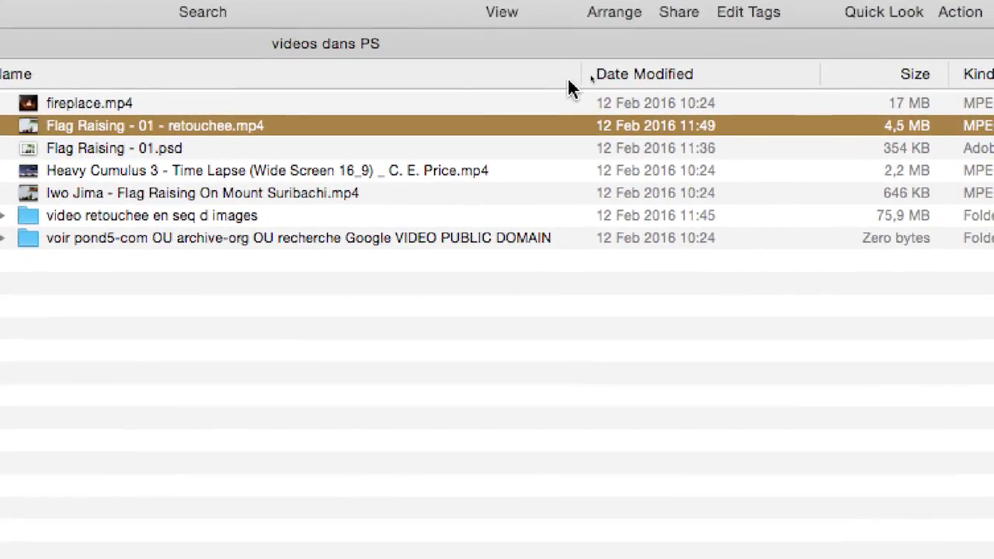
drag(570, 78, 440, 80)
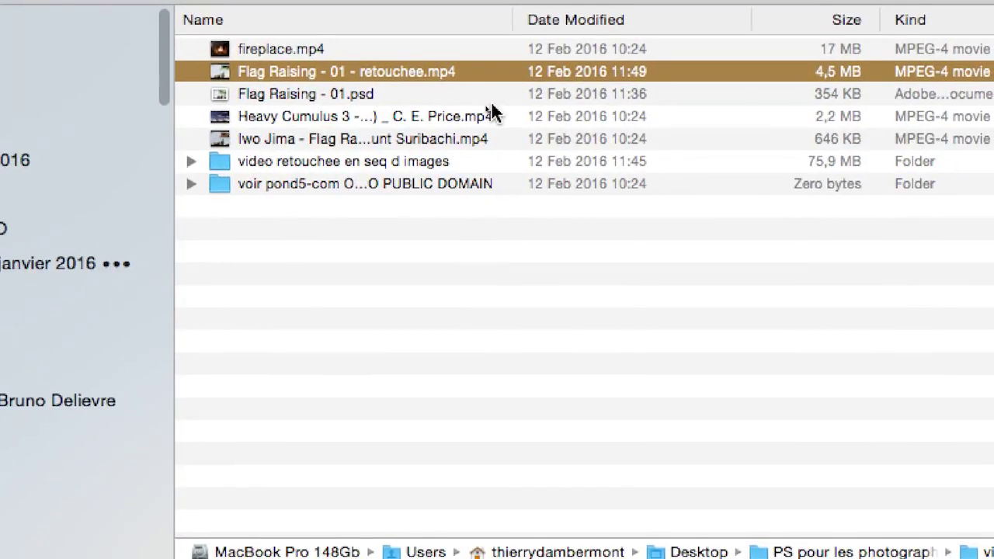
click(488, 103)
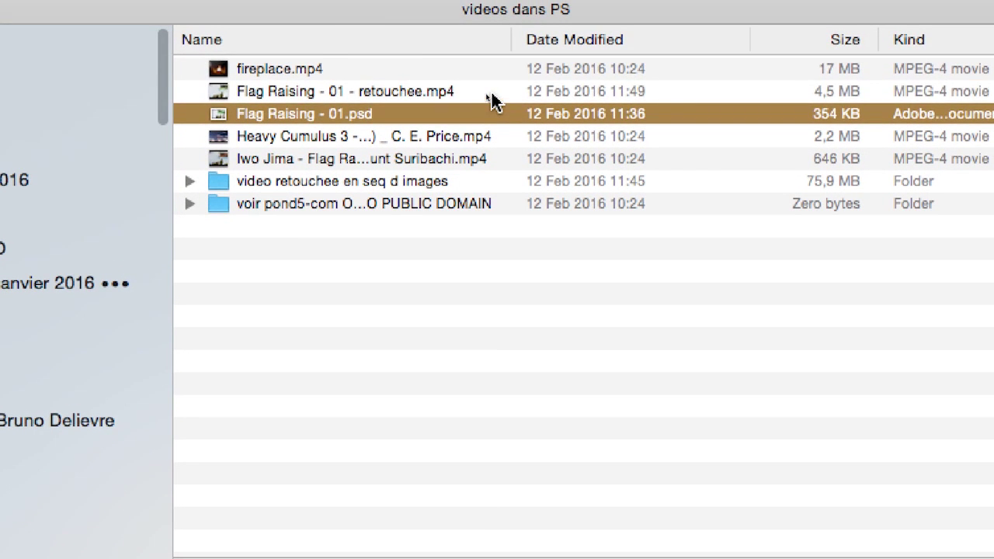
click(488, 91)
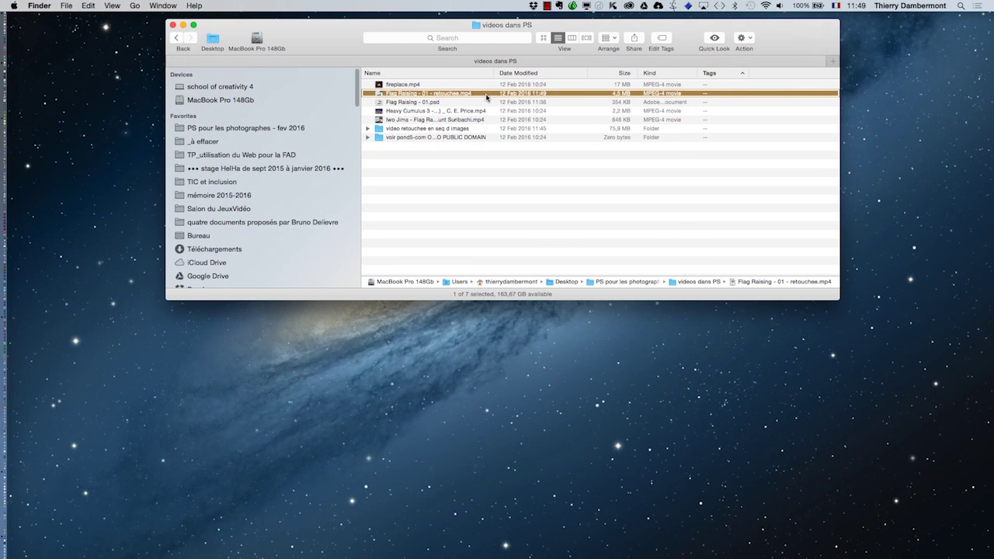
- Open Flag Raising - 01 - retouchee.mp4 with QuickTime Player from its context menu
right_click(486, 94)
mouse_move(514, 110)
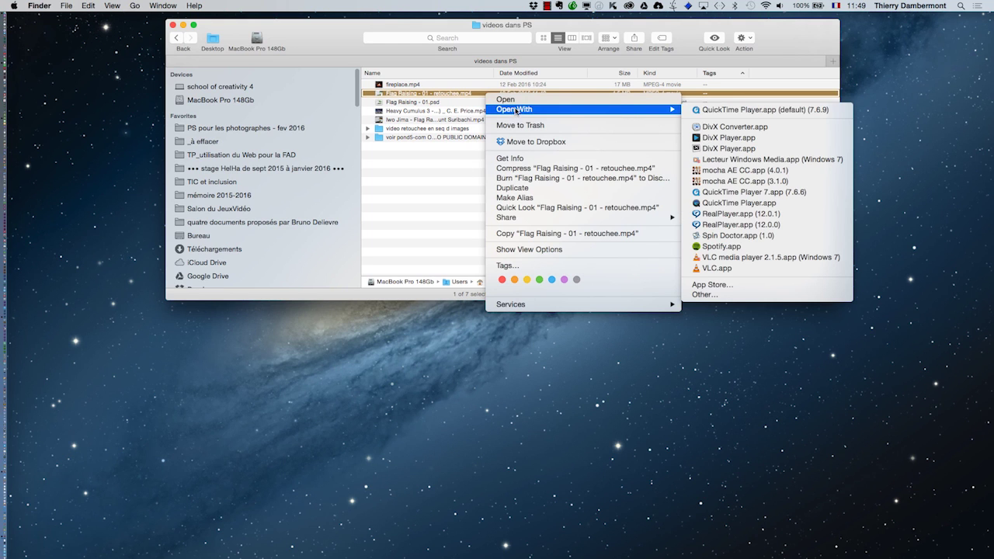
click(739, 110)
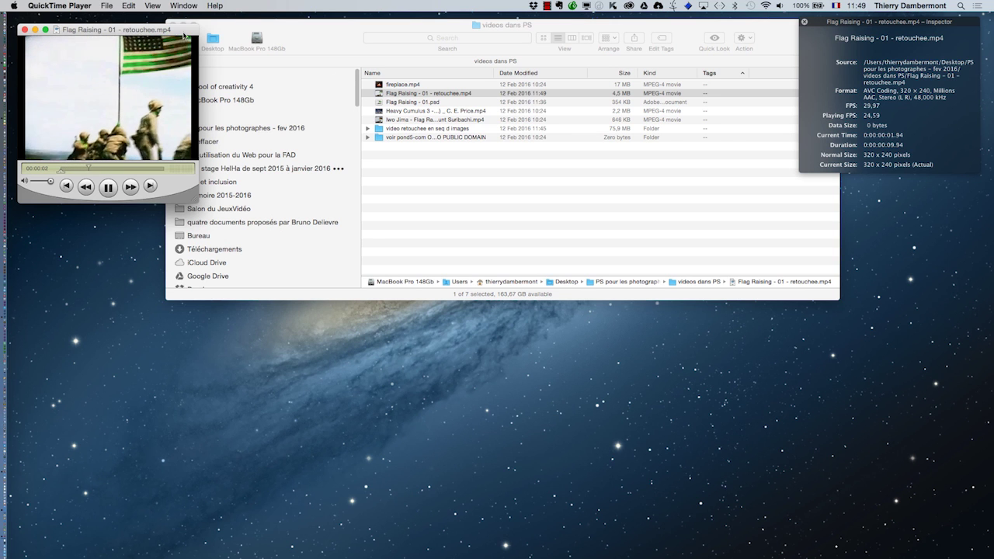
- Enlarge the player, replay the green-striped flag video from about two seconds, then close it
drag(182, 33, 305, 106)
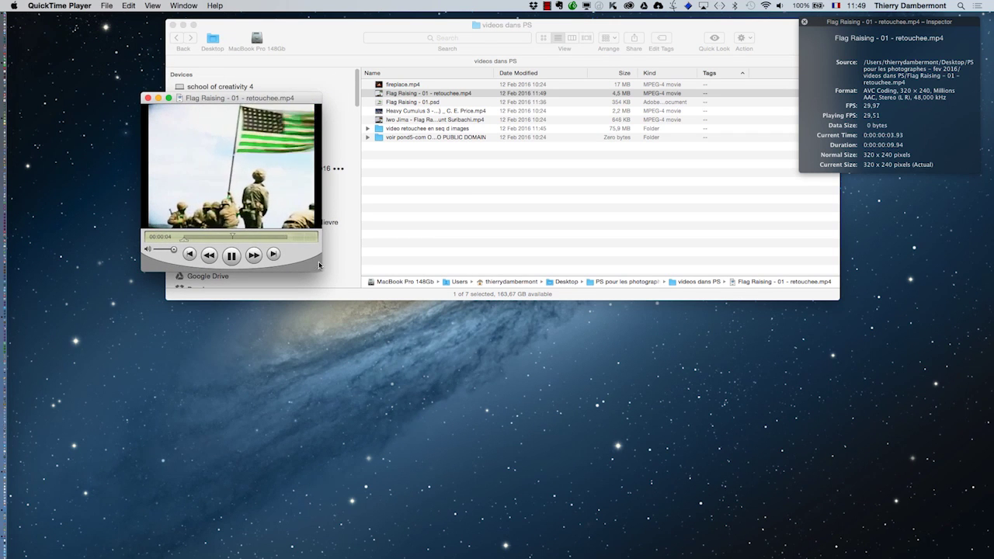
drag(320, 270, 739, 488)
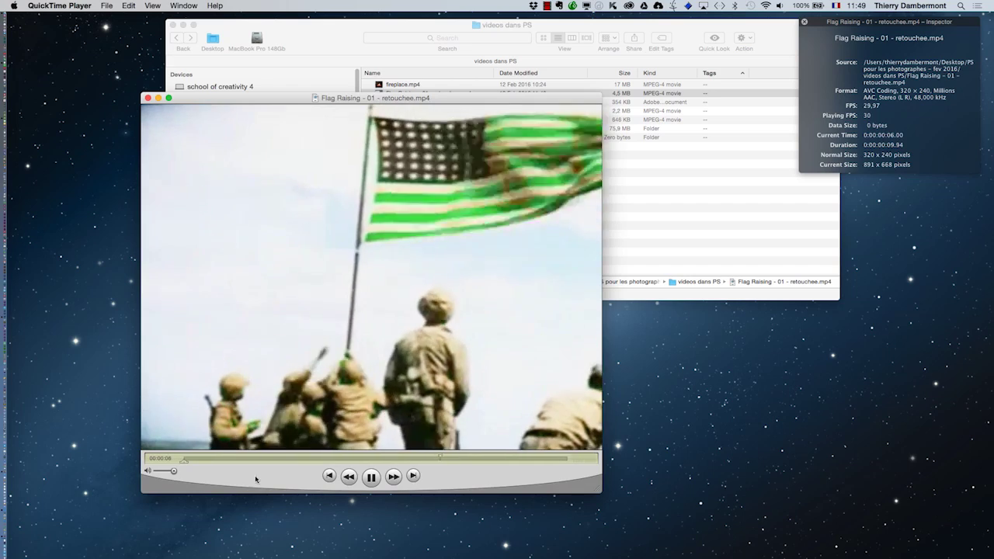
mouse_move(300, 460)
mouse_down()
mouse_move(273, 458)
mouse_move(378, 462)
mouse_move(329, 461)
mouse_up()
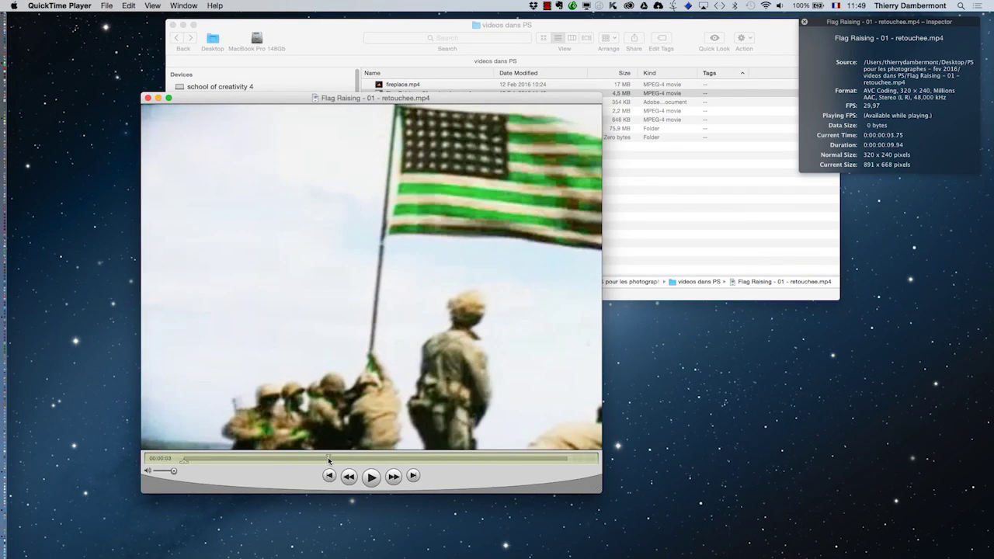
key(space)
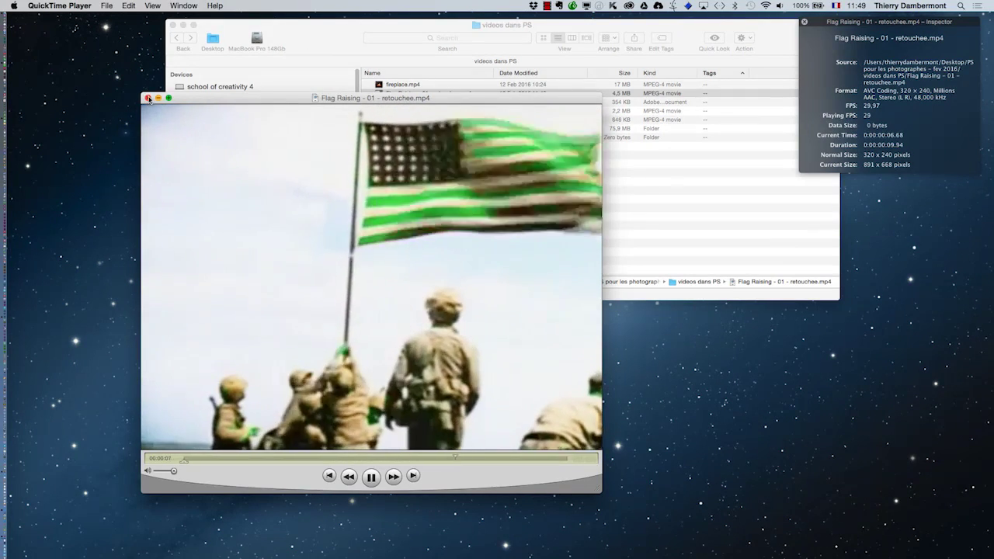
click(148, 98)
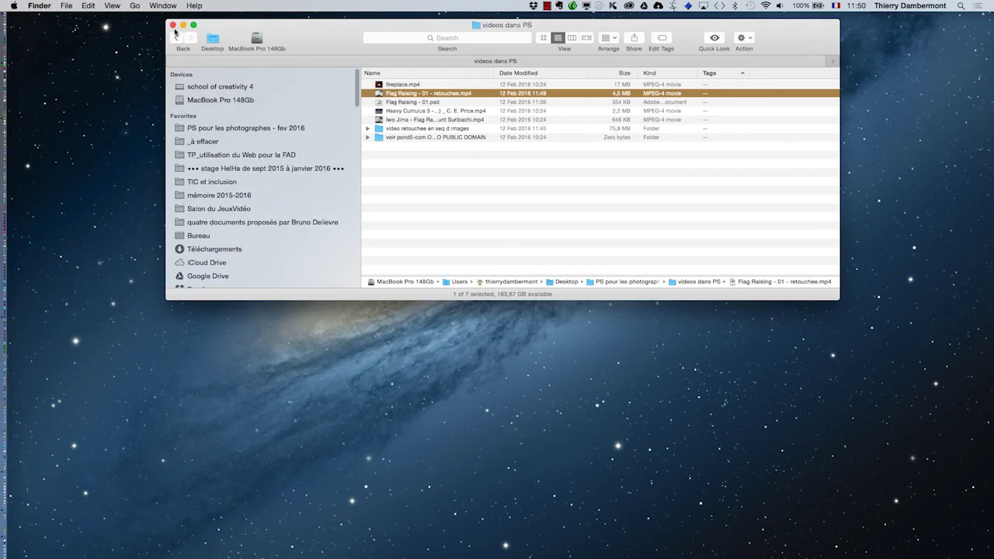
- Close the videos dans PS Finder window
click(173, 24)
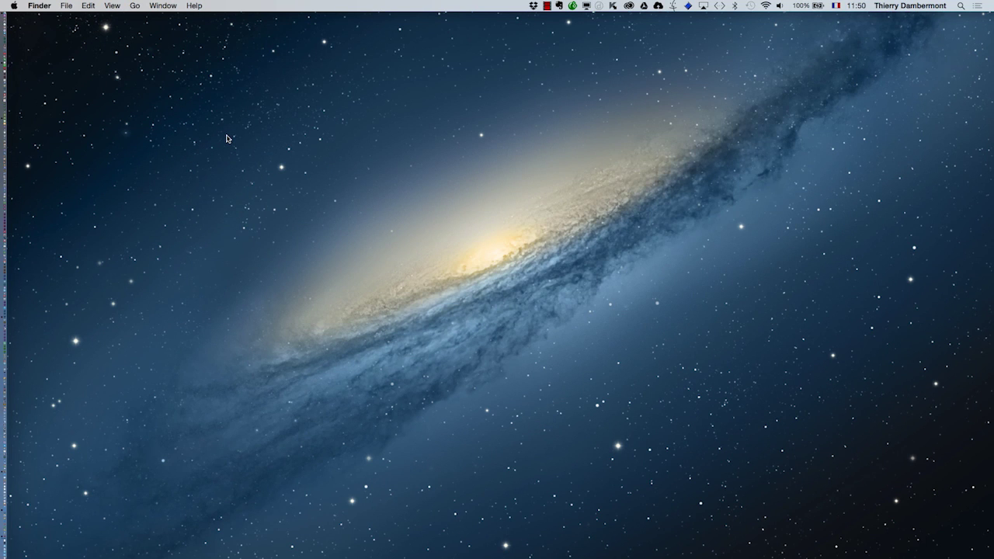